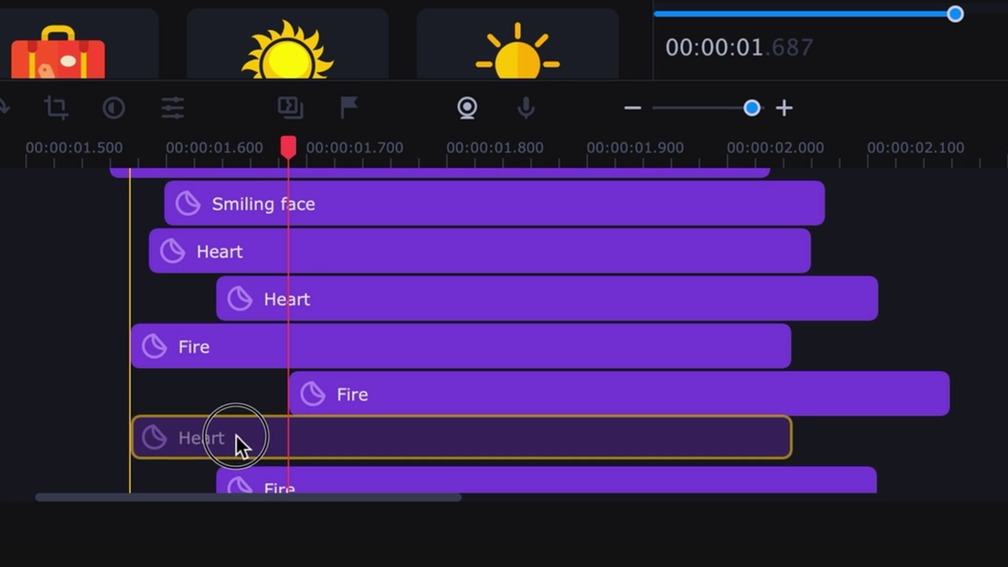
# Step: Nudge the Heart sticker clip slightly, open the tools list, and select the cyclist clip
pyautogui.moveTo(237, 440); pyautogui.dragTo(241, 441)
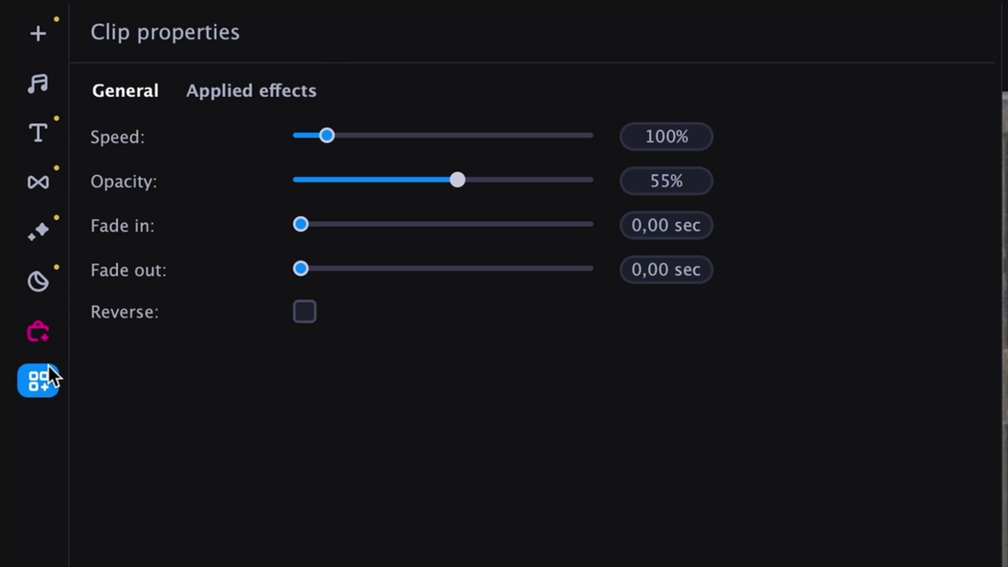
pyautogui.click(49, 366)
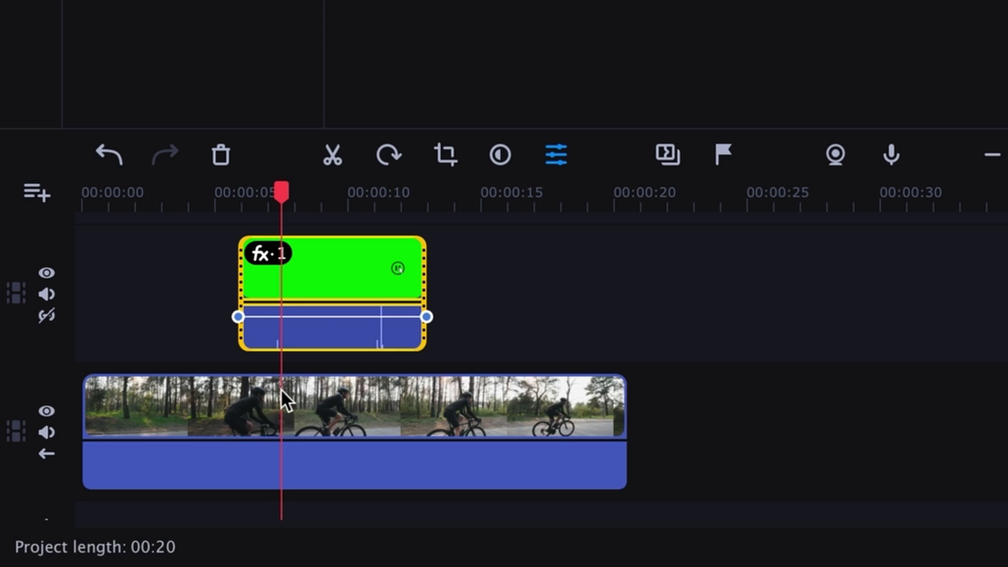
pyautogui.click(283, 401)
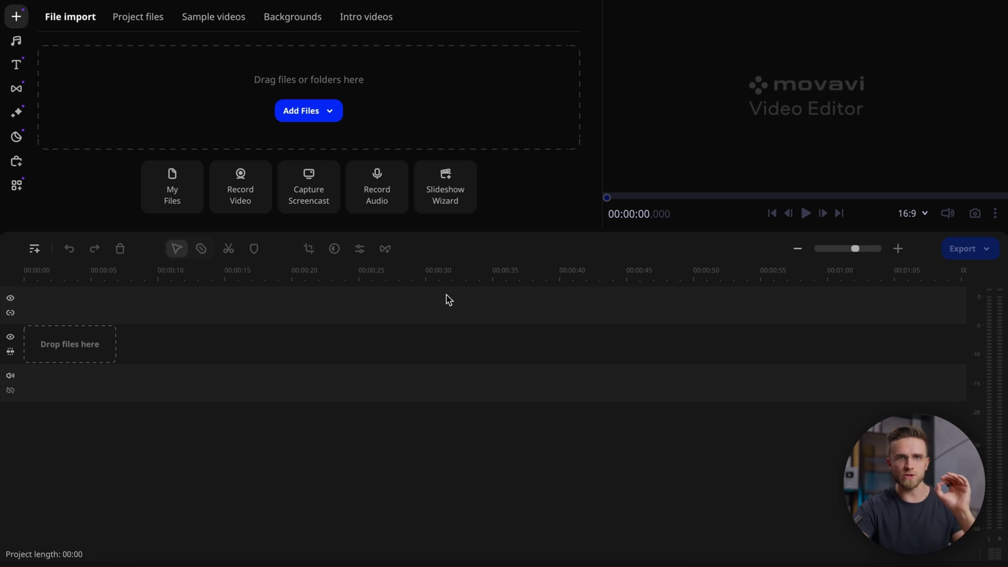
# Step: Advance the onboarding tour through the timeline, tools and quick-use tools steps, checking the Add track options
pyautogui.click(34, 250)
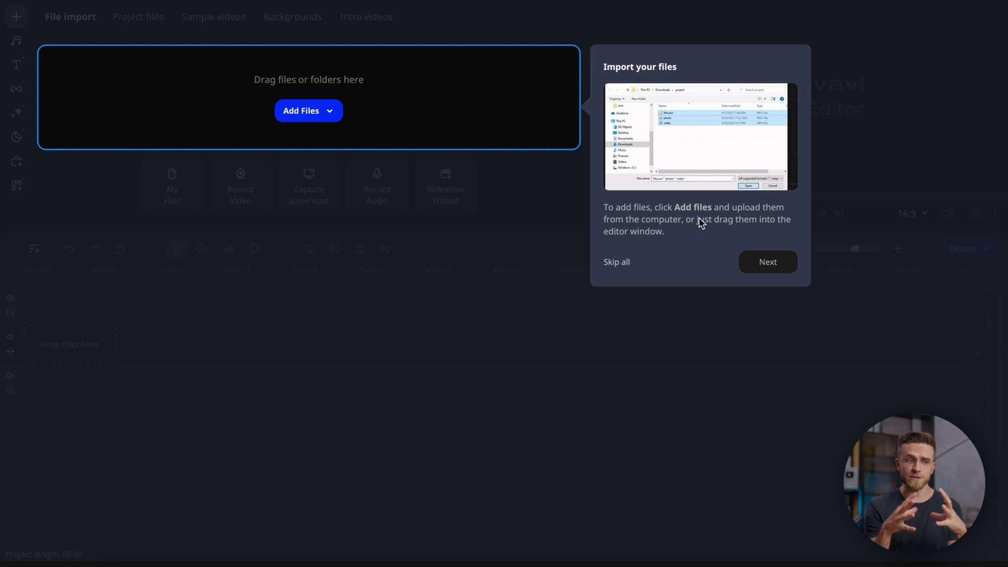
pyautogui.click(753, 253)
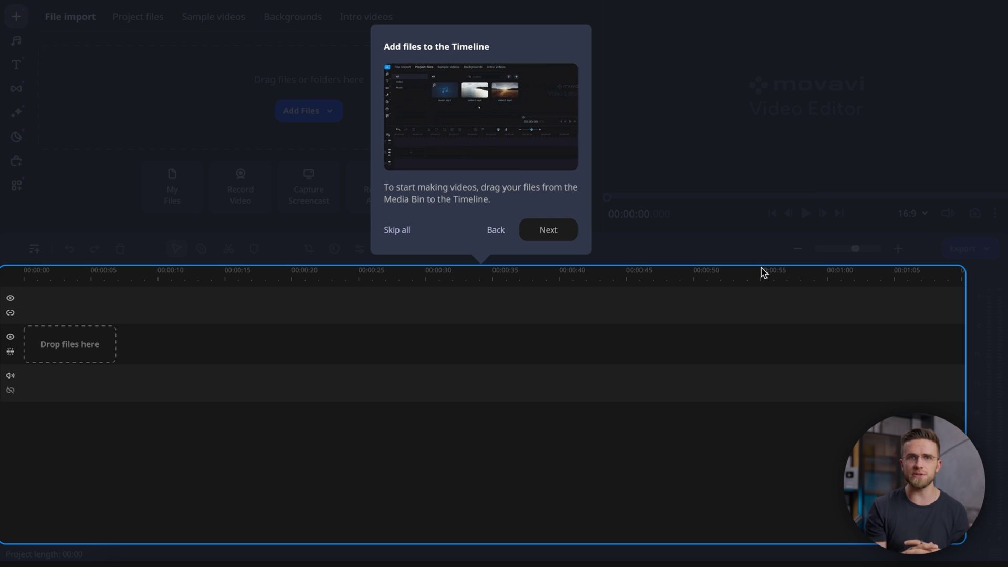
pyautogui.click(532, 232)
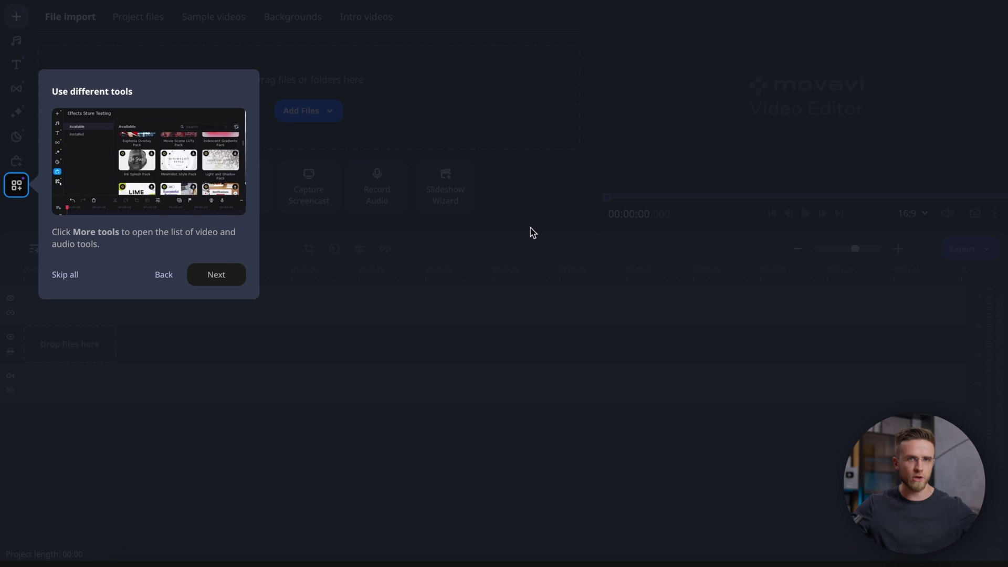
pyautogui.click(216, 276)
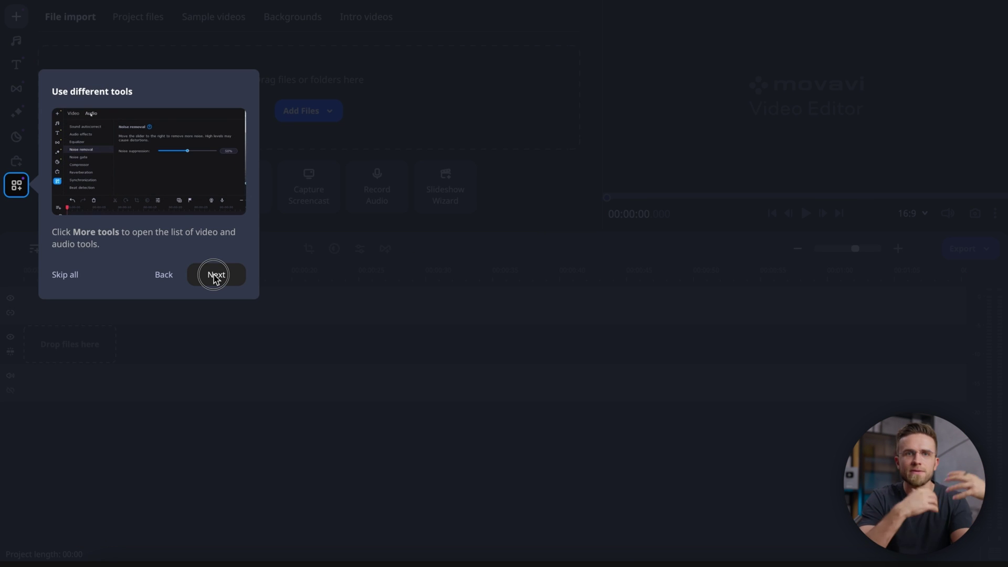
pyautogui.click(216, 275)
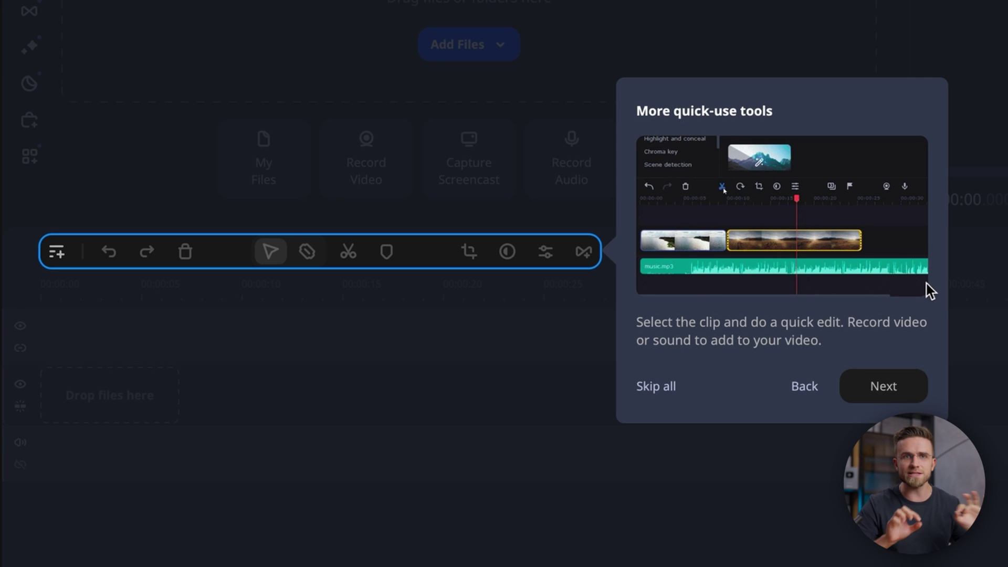
pyautogui.click(57, 252)
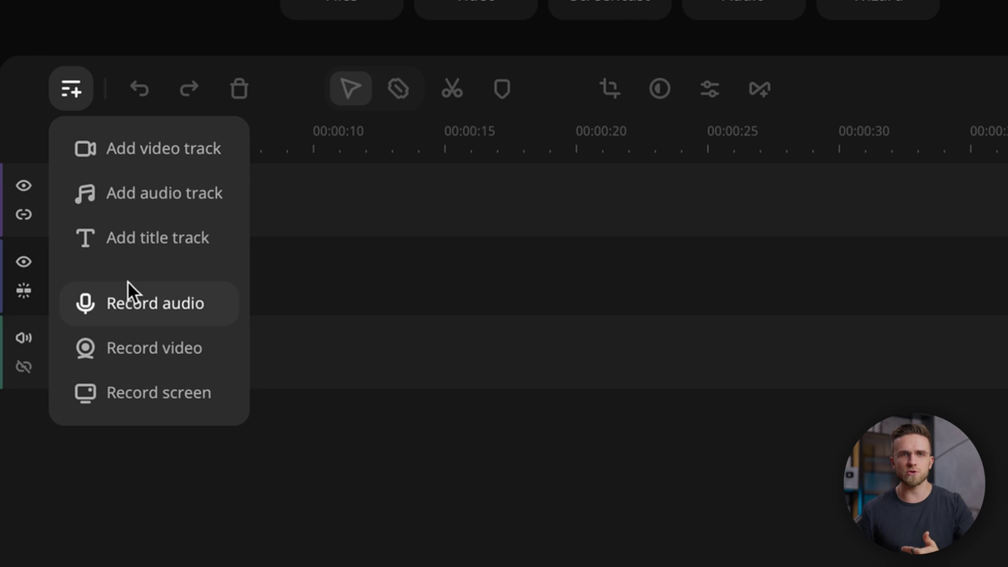
pyautogui.click(120, 480)
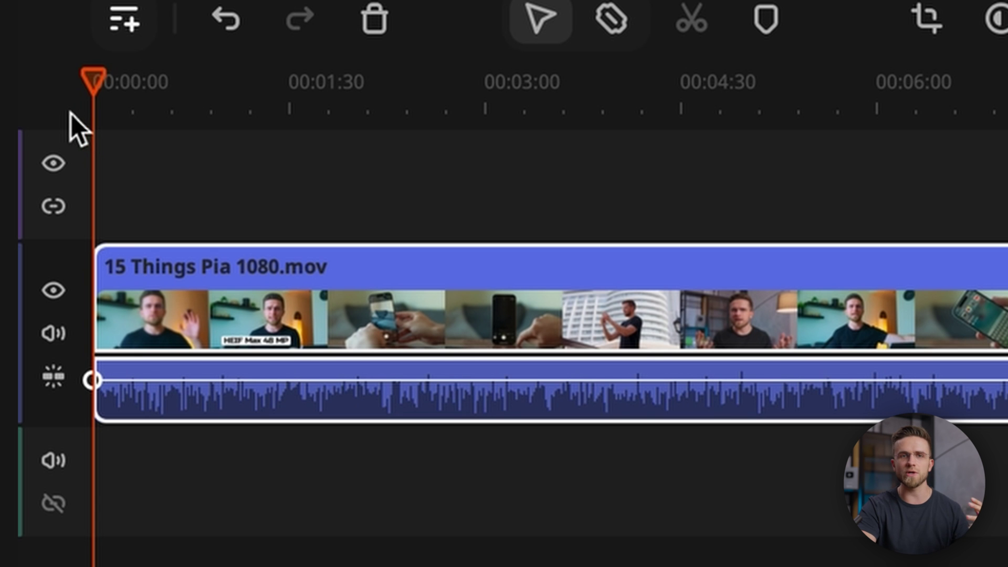
# Step: Choose the Split/Blade cutting tool and drop a fire sticker onto the upper track
pyautogui.click(610, 21)
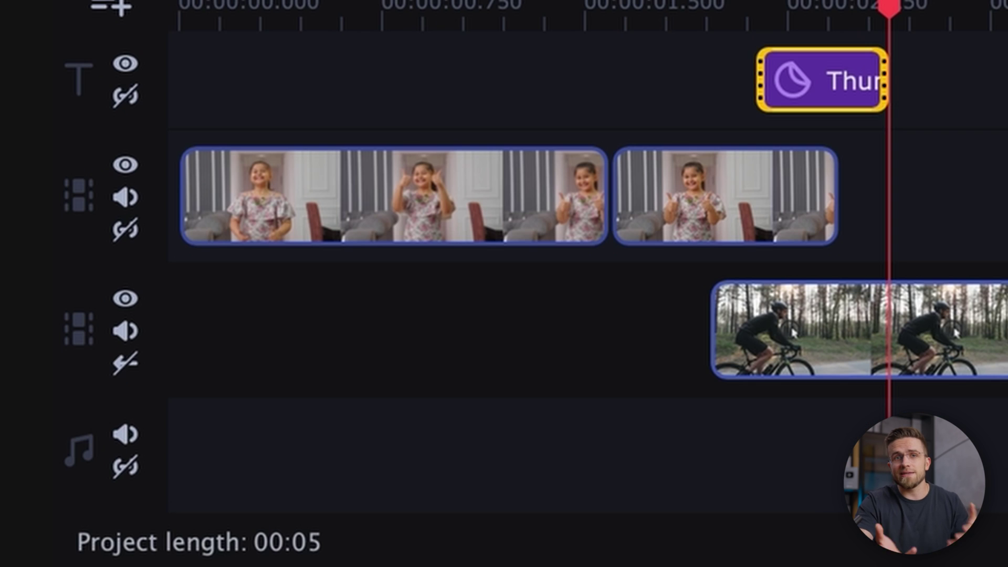
pyautogui.moveTo(925, 3); pyautogui.dragTo(776, 16)
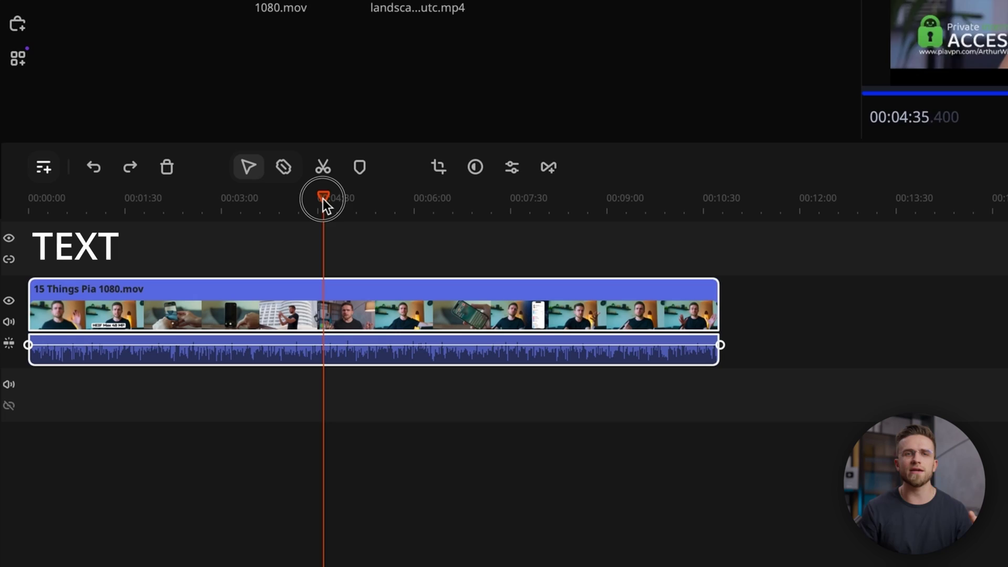
# Step: Move the playhead back to about 03:43 for the cut
pyautogui.moveTo(323, 200); pyautogui.dragTo(184, 199)
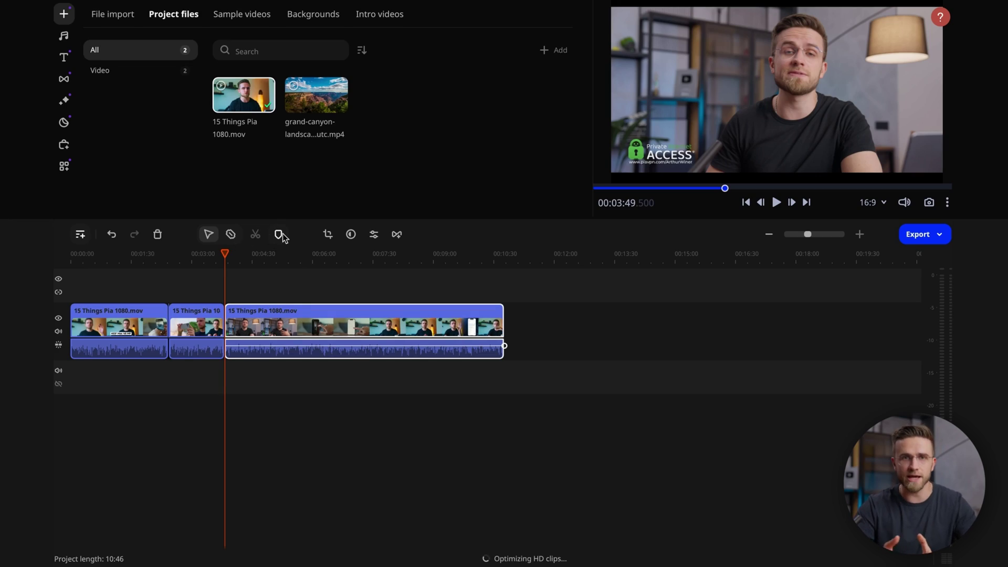
# Step: Dismiss the noise removal popup and blade the later clips at 03:46, 04:44 and onward to 08:38
pyautogui.click(273, 258)
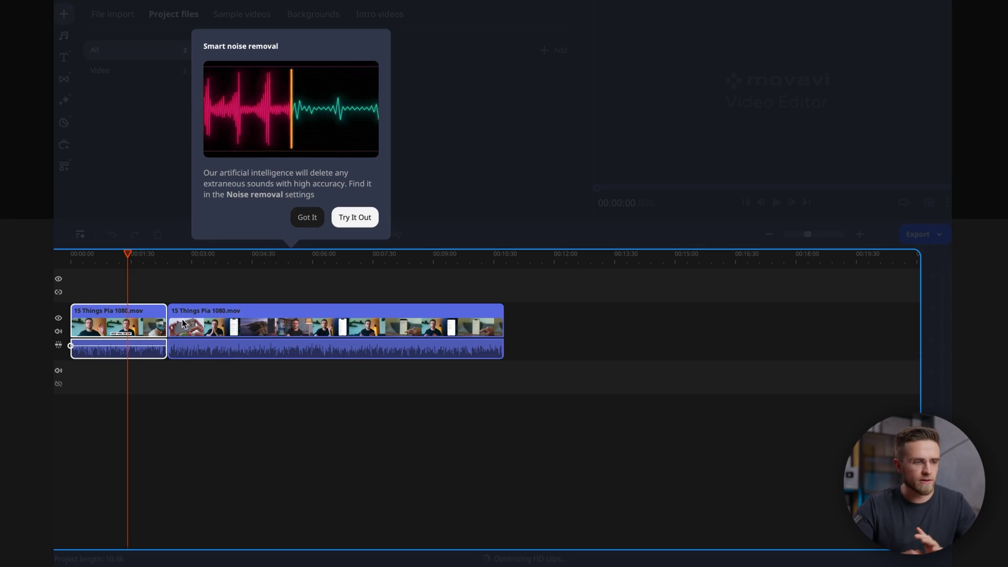
pyautogui.click(307, 217)
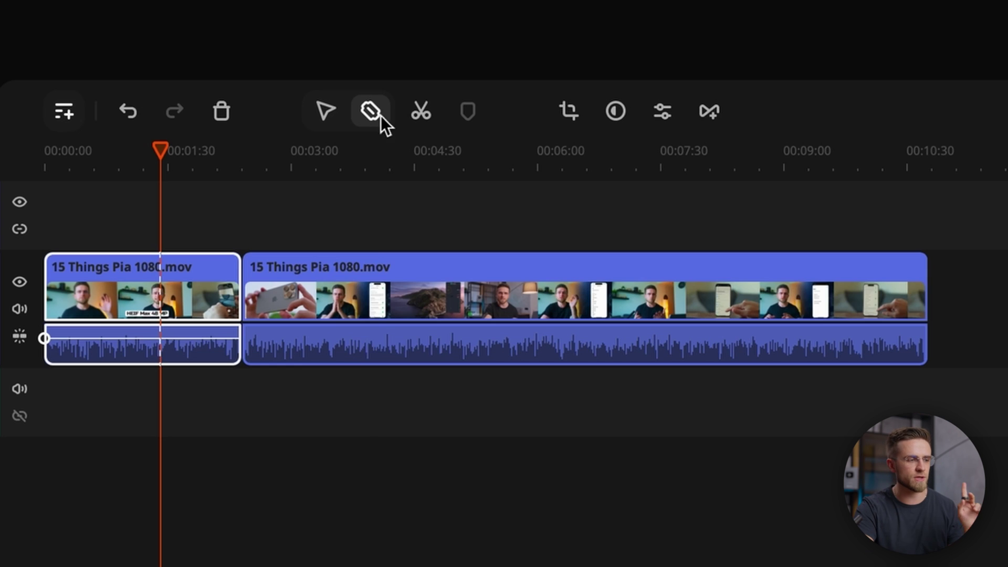
pyautogui.click(357, 293)
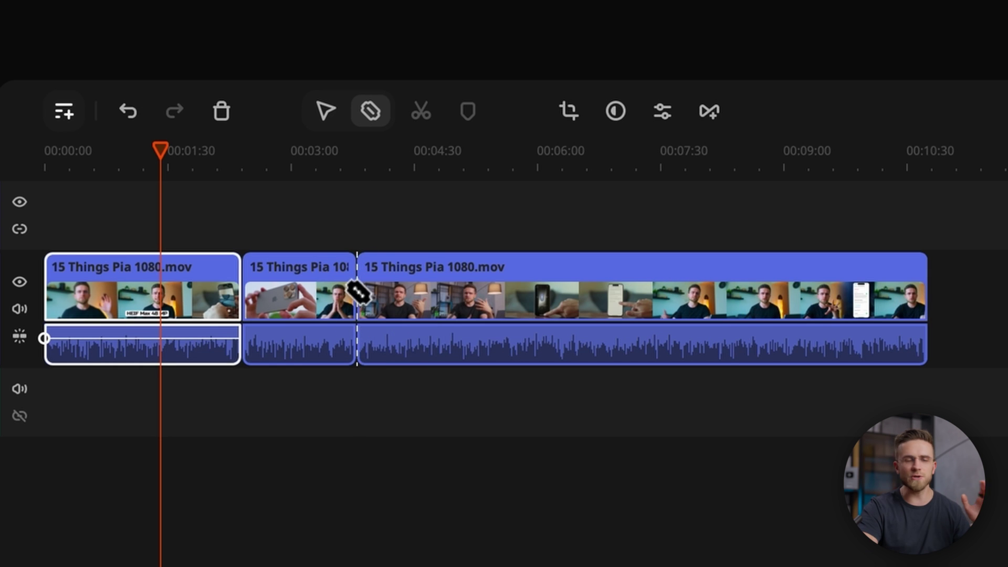
pyautogui.click(437, 293)
pyautogui.click(519, 295)
pyautogui.click(594, 294)
pyautogui.click(702, 294)
pyautogui.click(824, 297)
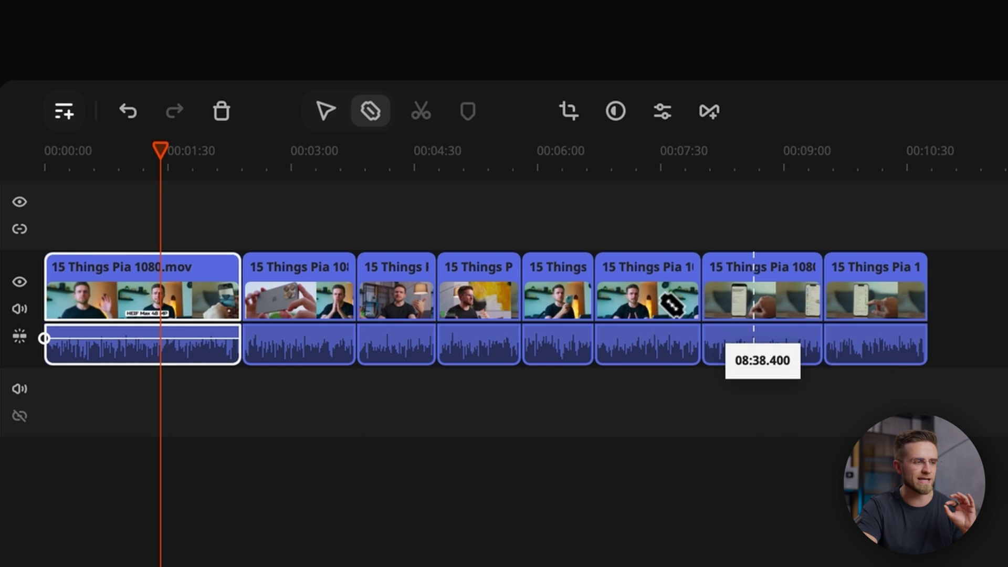
# Step: Split the first clip at several points between 01:42 and 02:10, then drop the 'SOFTWARE ENGINEERING' title onto the timeline
pyautogui.click(183, 298)
pyautogui.click(201, 297)
pyautogui.click(211, 298)
pyautogui.click(224, 298)
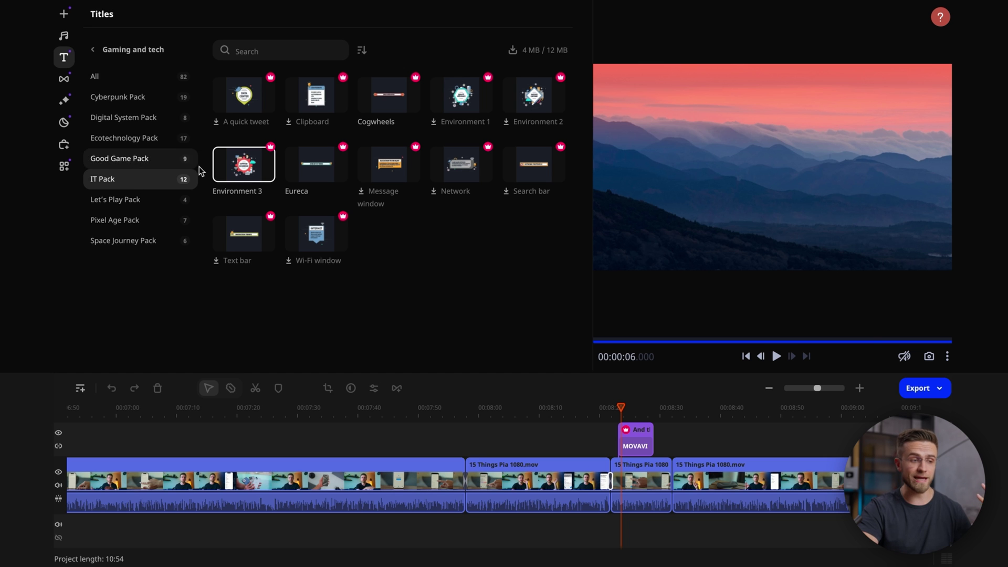
pyautogui.moveTo(244, 166); pyautogui.dragTo(460, 438)
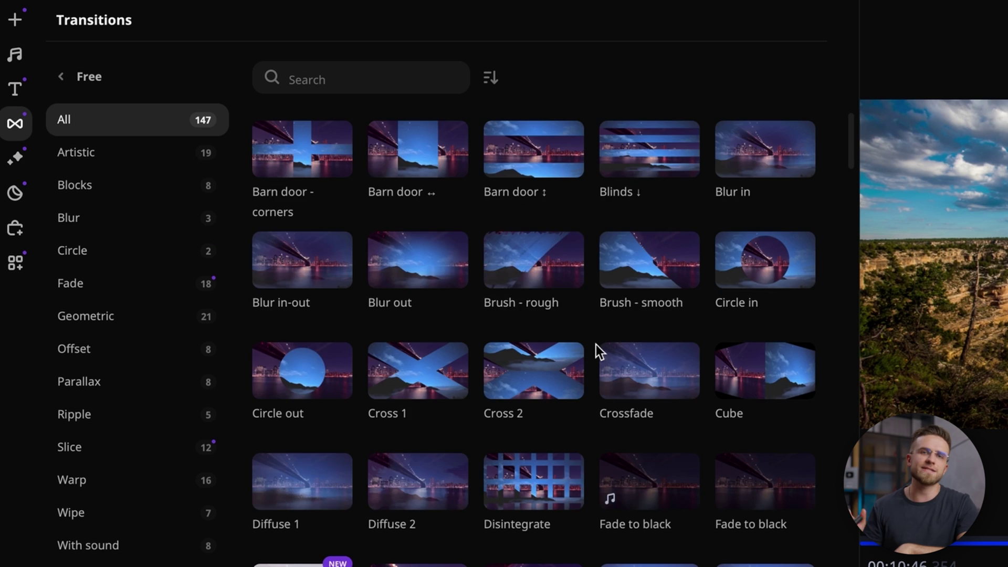
# Step: Download and preview the Pink background from the Hobbies and art pack
pyautogui.scroll(-10, 596, 344)
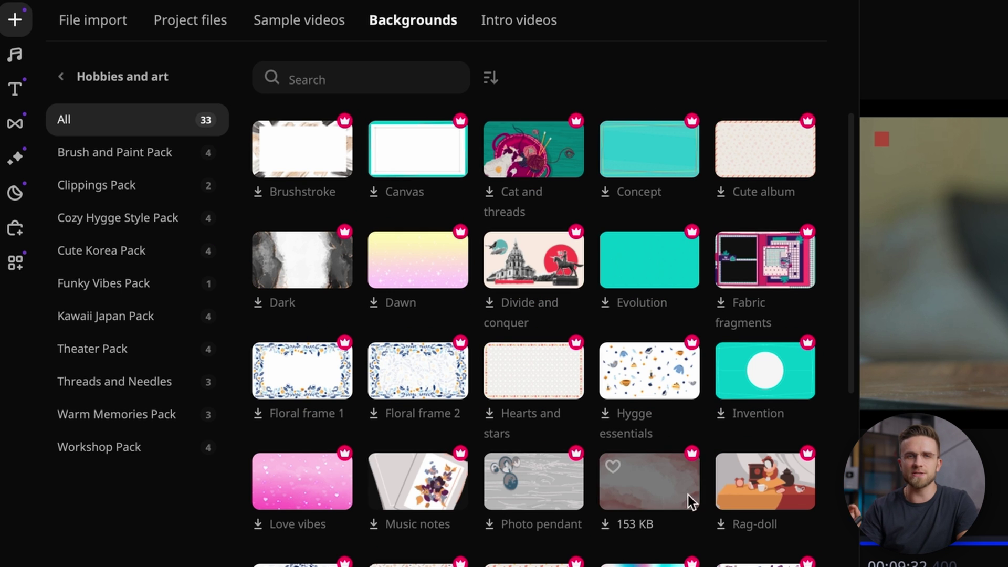
pyautogui.click(675, 494)
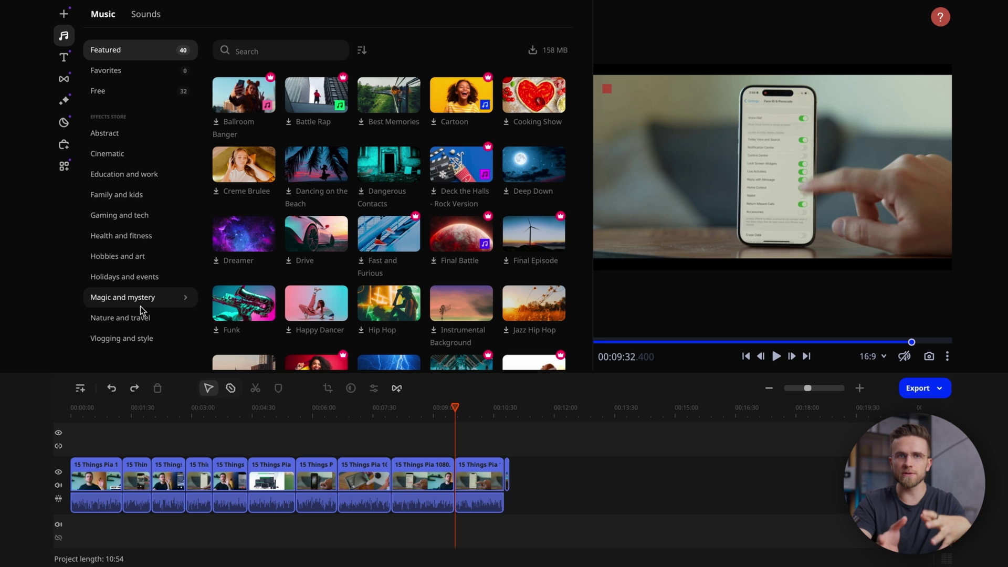
# Step: Browse the tracks in the Vlogging and style music collection
pyautogui.click(140, 345)
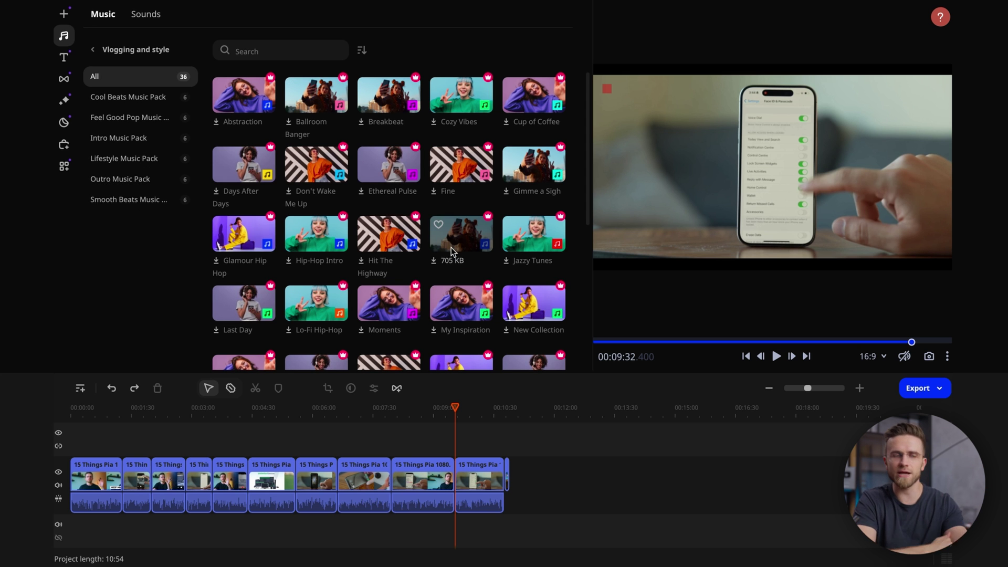
pyautogui.scroll(-5, 451, 248)
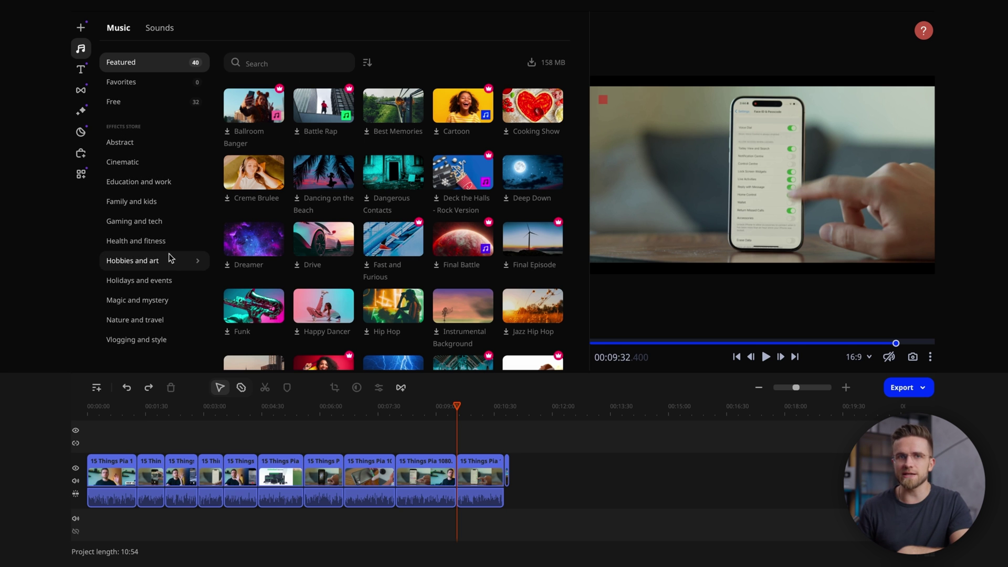
pyautogui.click(154, 342)
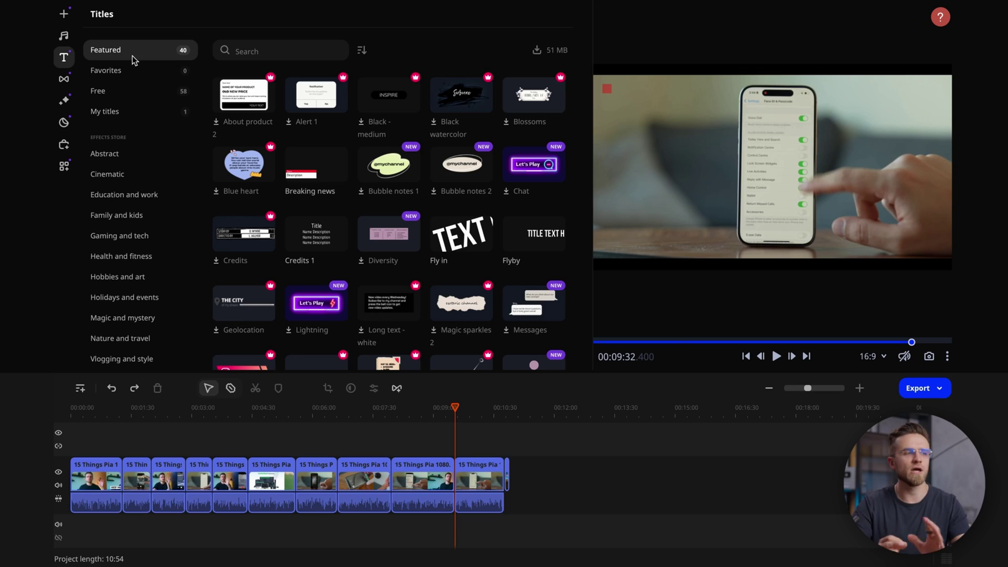
# Step: Browse the Abstract and Artistic title packs, then place 'And the winner is…' on the title track
pyautogui.click(121, 154)
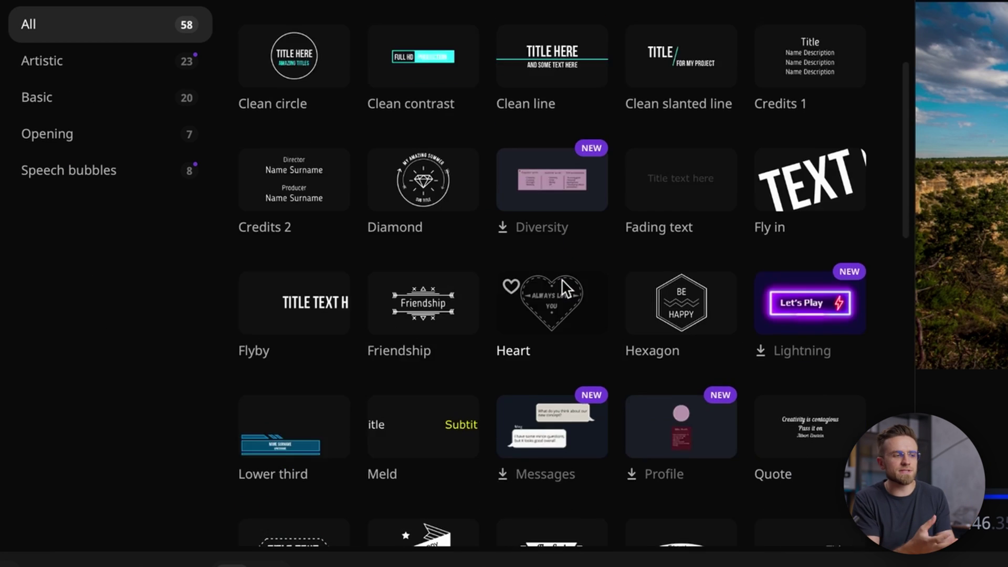
pyautogui.scroll(-15, 562, 279)
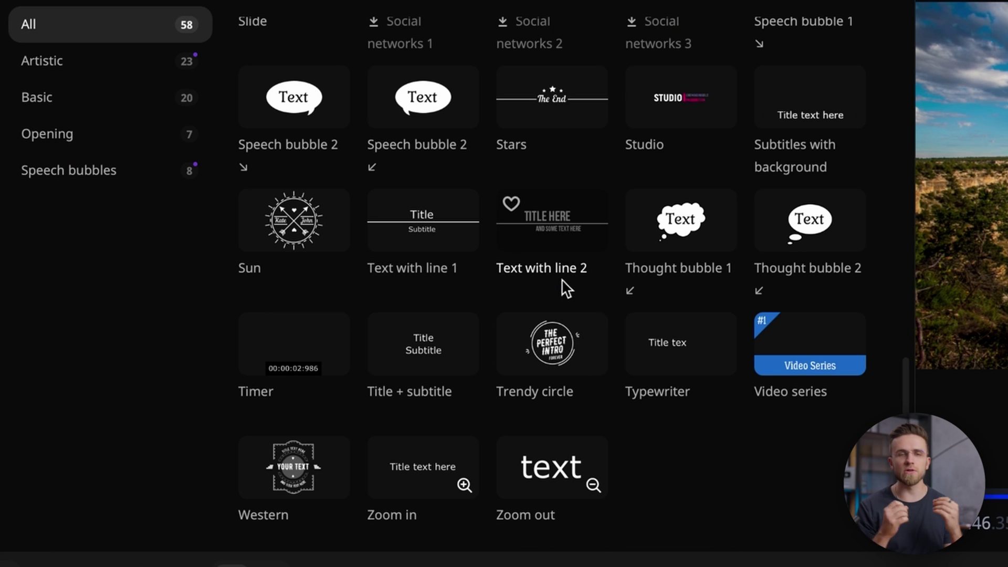
pyautogui.scroll(15, 566, 288)
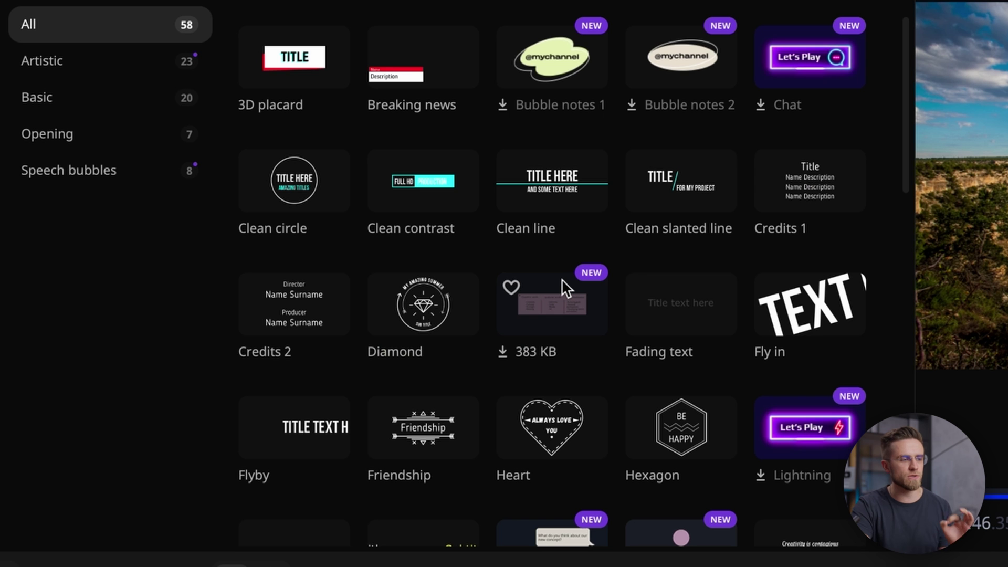
pyautogui.click(112, 70)
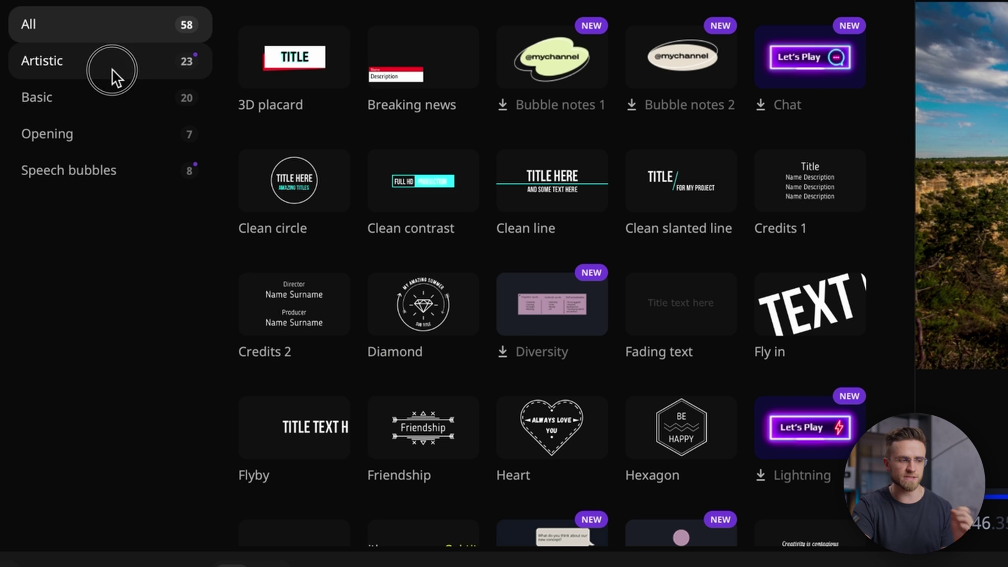
pyautogui.click(36, 11)
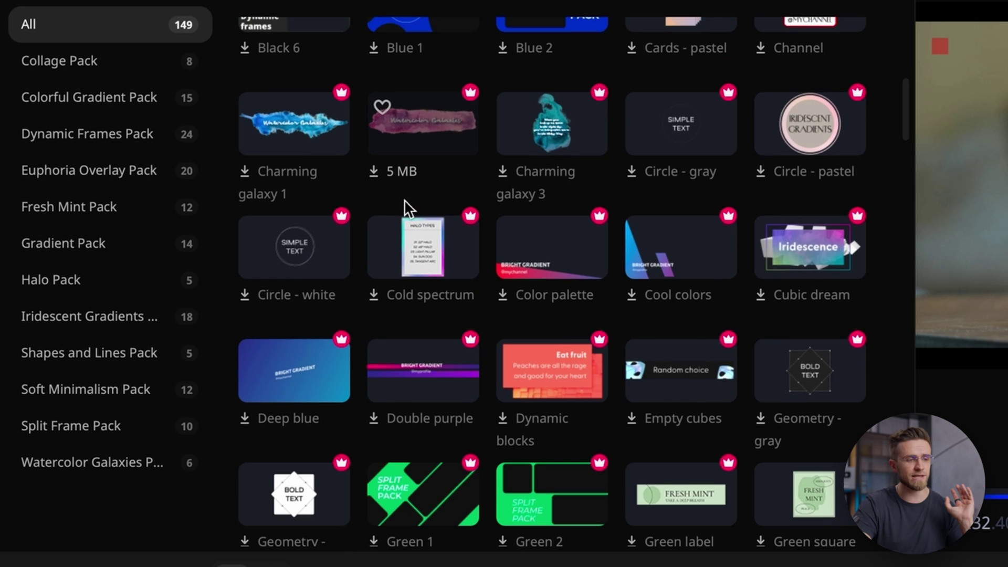
pyautogui.scroll(-20, 405, 200)
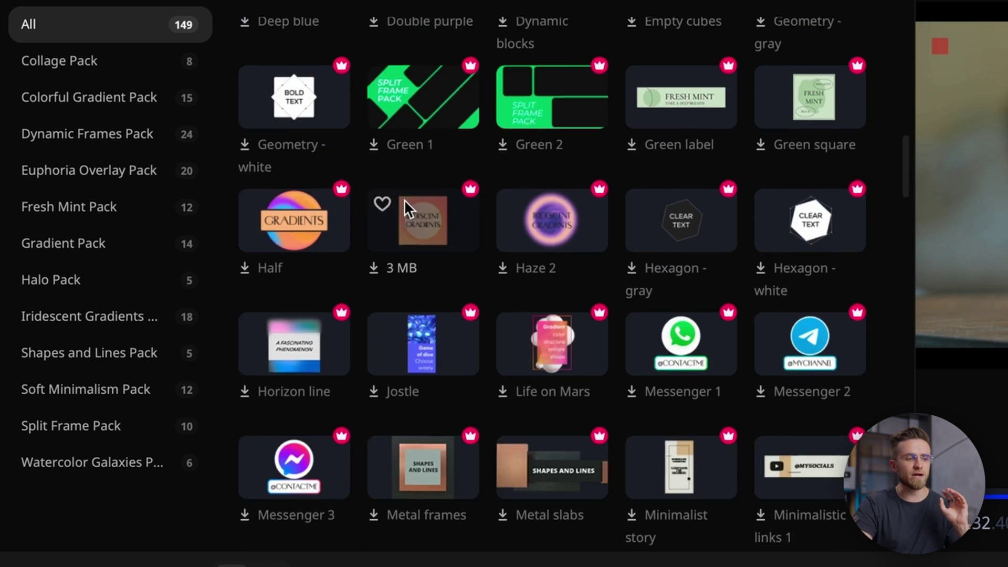
pyautogui.scroll(-11, 409, 205)
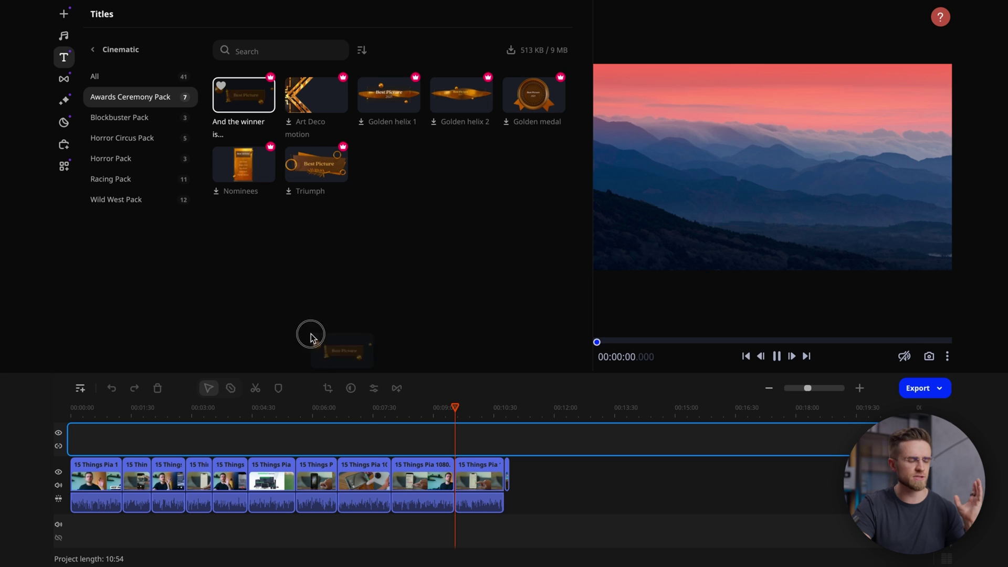
pyautogui.moveTo(309, 338); pyautogui.dragTo(279, 433)
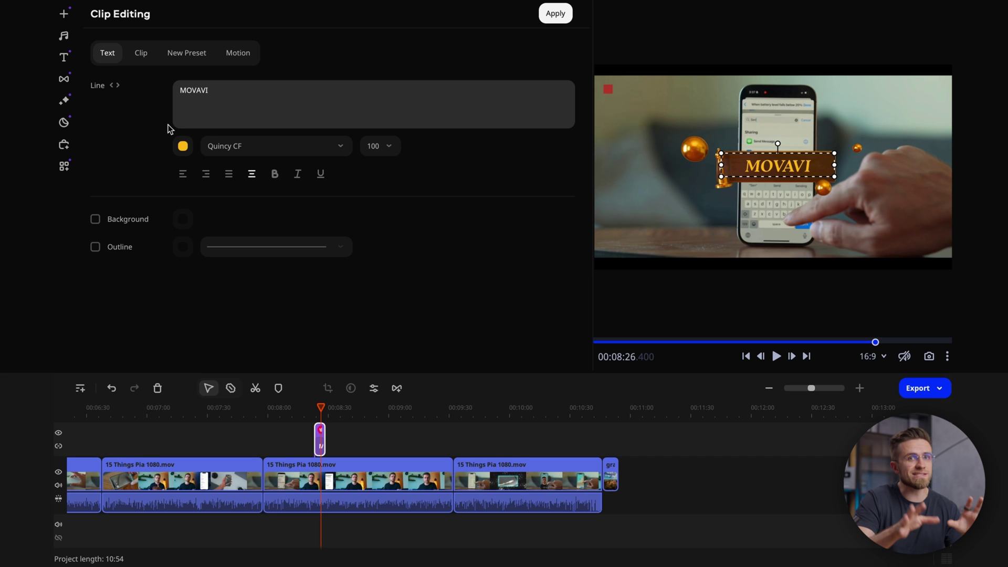
# Step: Review the title's colour and size (keeping 100) and its Clip and Motion settings without changes
pyautogui.click(188, 150)
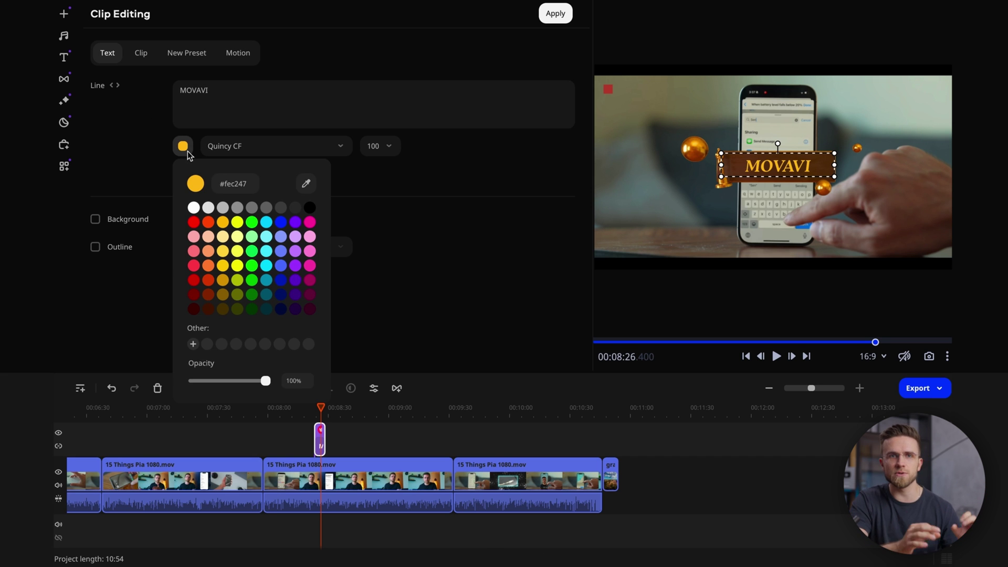
pyautogui.click(430, 184)
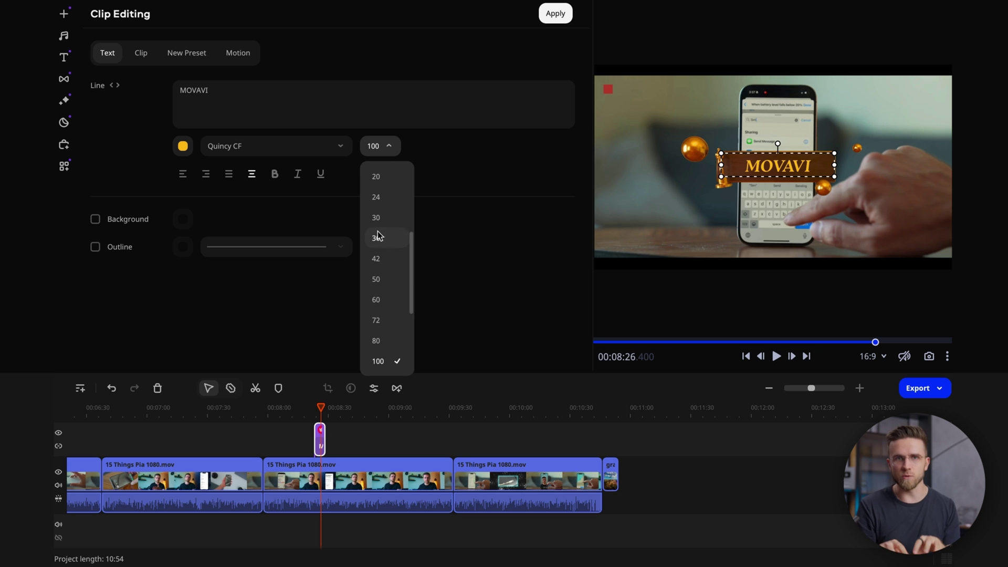
pyautogui.click(466, 187)
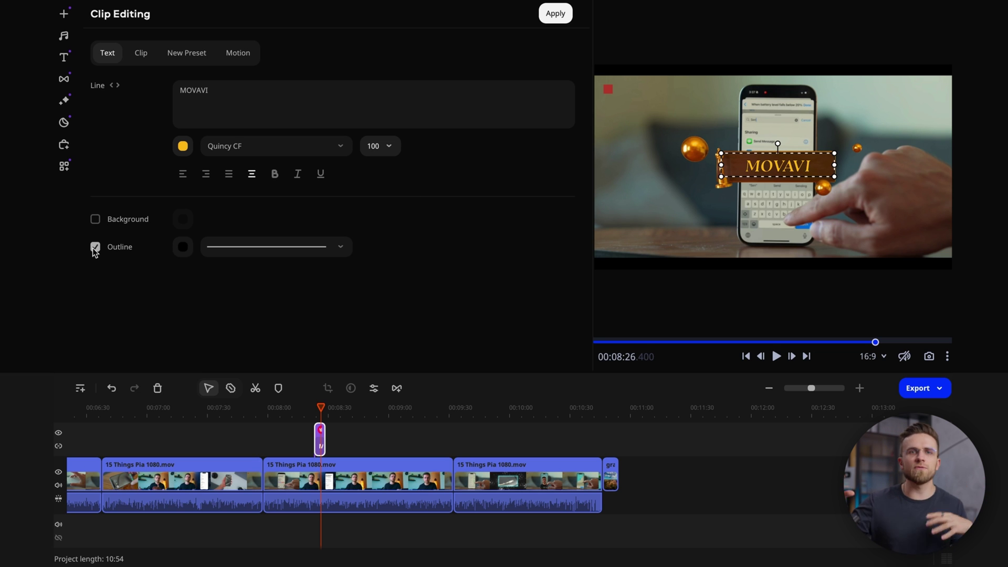
pyautogui.click(148, 55)
pyautogui.click(248, 53)
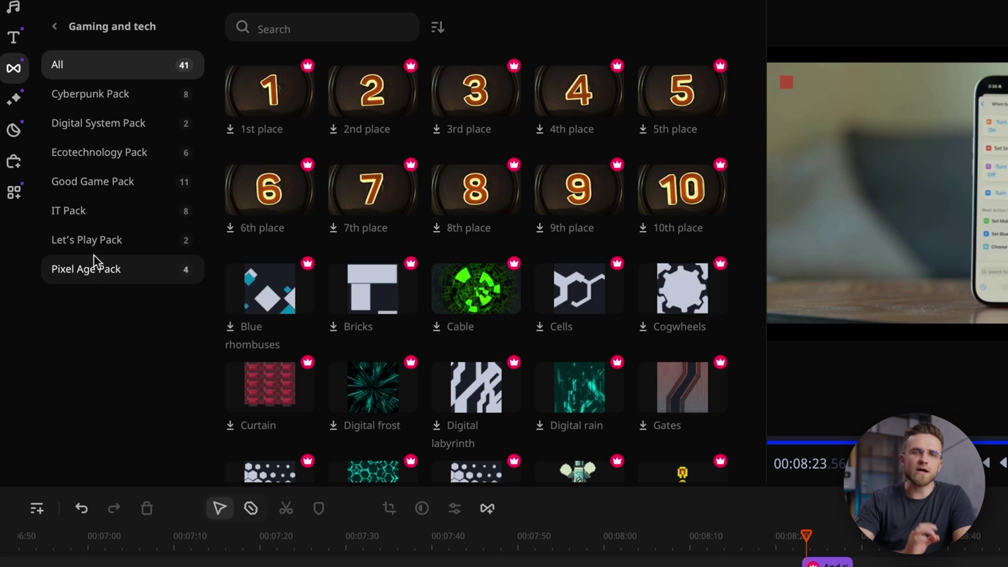
# Step: Preview the Vertical split transition, then insert Neon glitch 1 between two timeline clips
pyautogui.scroll(-7, 268, 201)
pyautogui.scroll(-2, 268, 201)
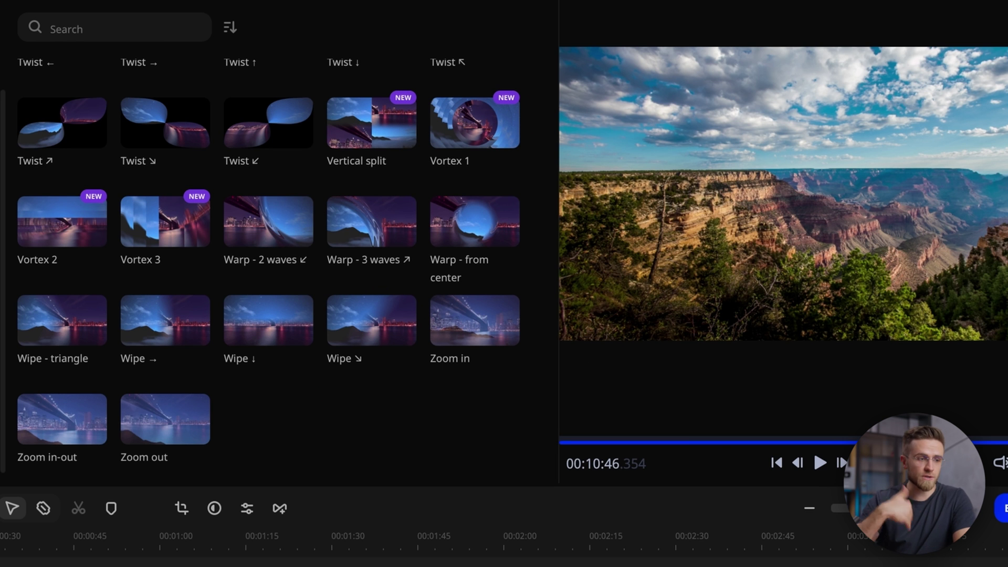
pyautogui.scroll(6, 242, 178)
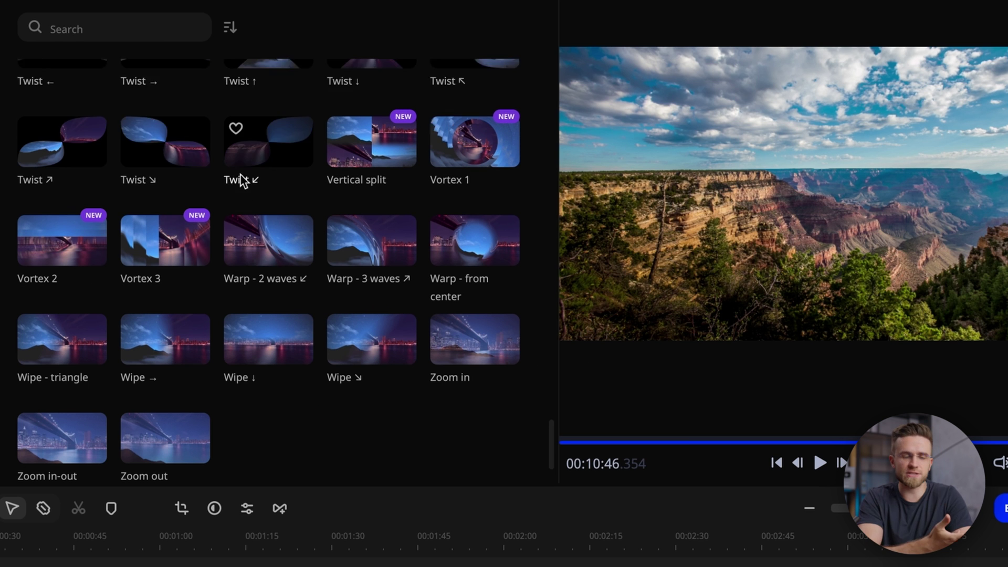
pyautogui.scroll(-2, 243, 182)
pyautogui.click(387, 356)
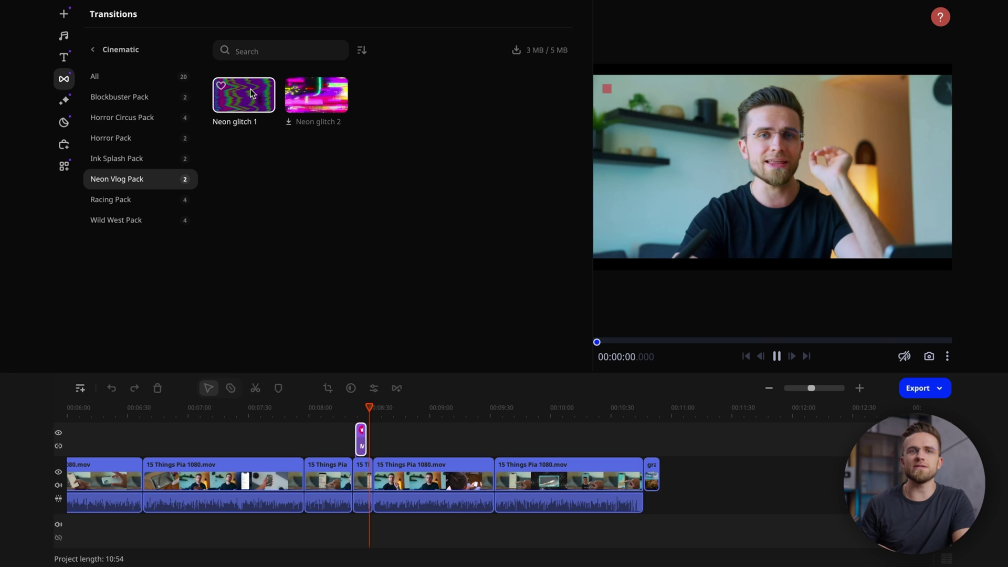
pyautogui.moveTo(244, 94); pyautogui.dragTo(314, 483)
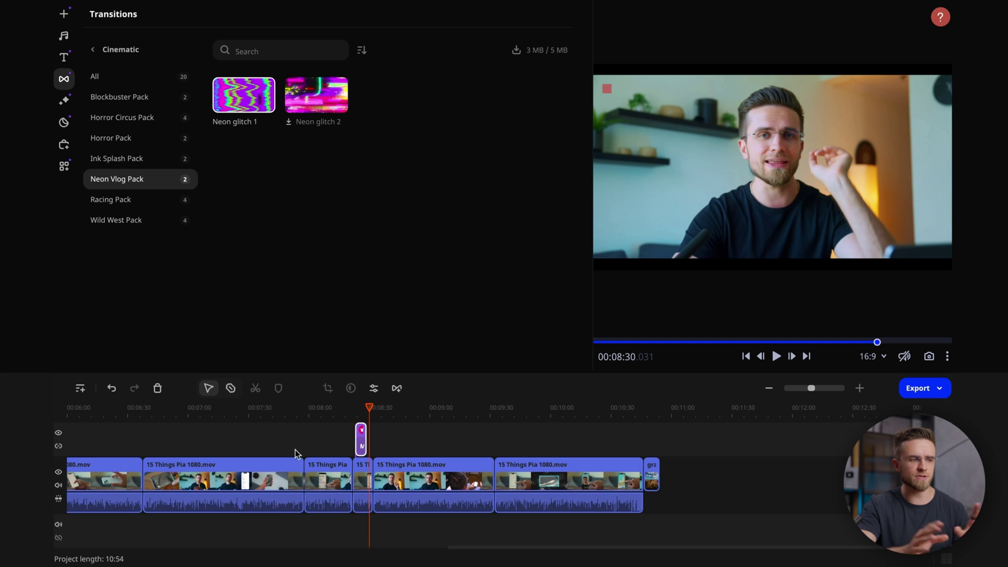
# Step: Move the playhead back to 00:07:55 and apply the Dramatic effect to the hiker photo
pyautogui.click(299, 419)
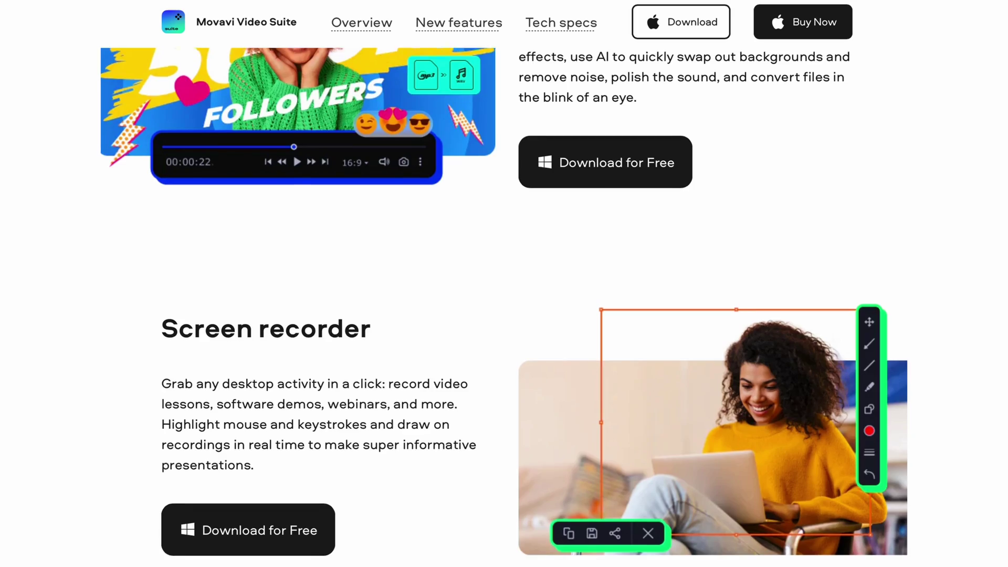
pyautogui.scroll(-8, 504, 302)
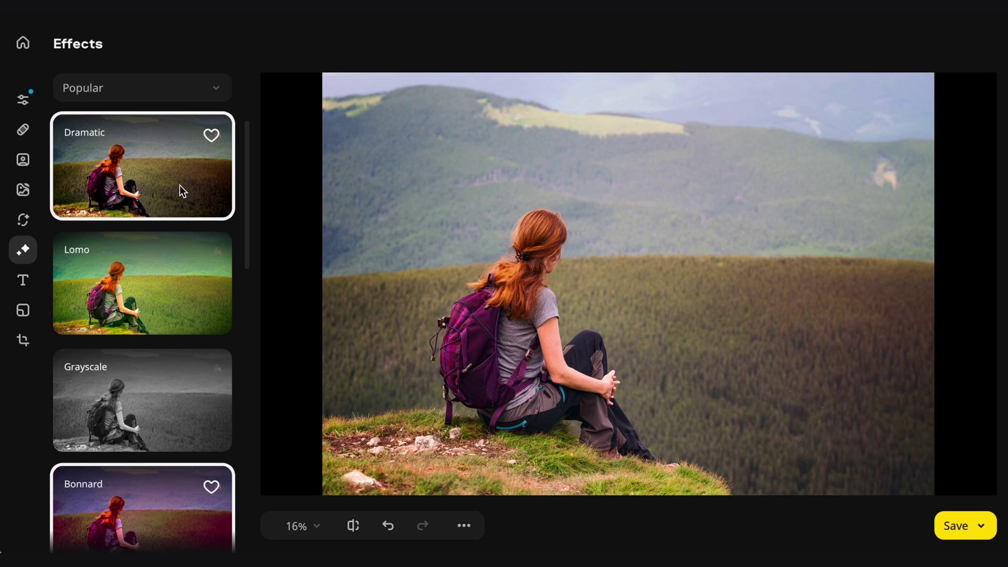
pyautogui.click(182, 191)
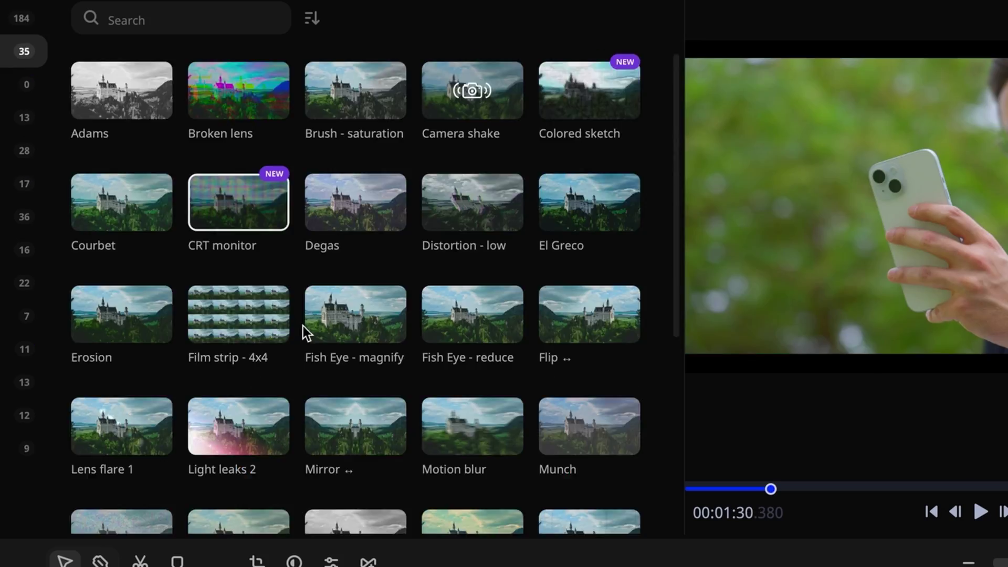
# Step: Start removing the clip's background using Precise mode
pyautogui.scroll(-5, 304, 327)
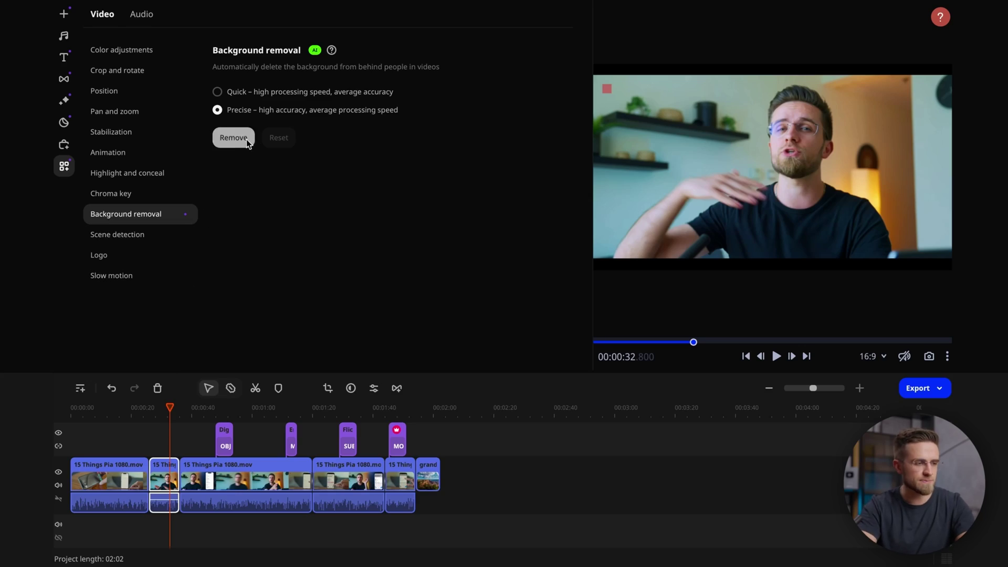
pyautogui.click(233, 138)
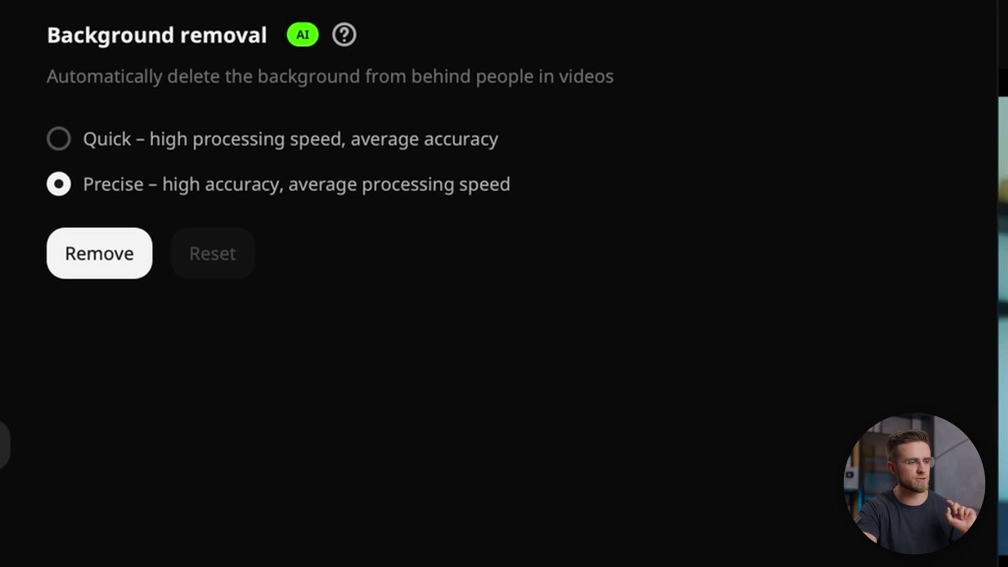
# Step: Run the Precise background removal on the clip
pyautogui.click(132, 258)
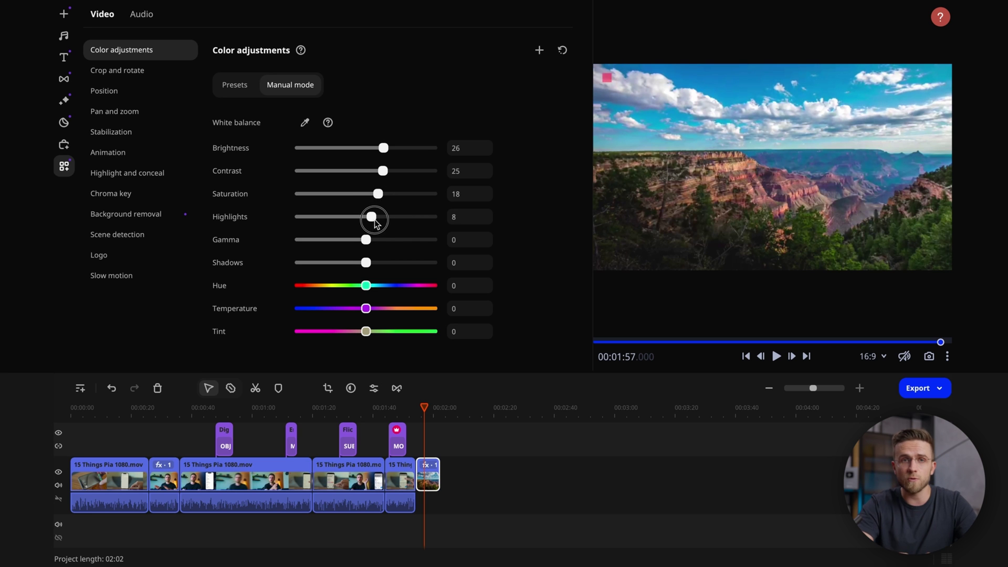
# Step: Lower the canyon clip's Highlights to -33 and Gamma to 4, then start AI noise removal
pyautogui.moveTo(367, 219); pyautogui.dragTo(344, 217)
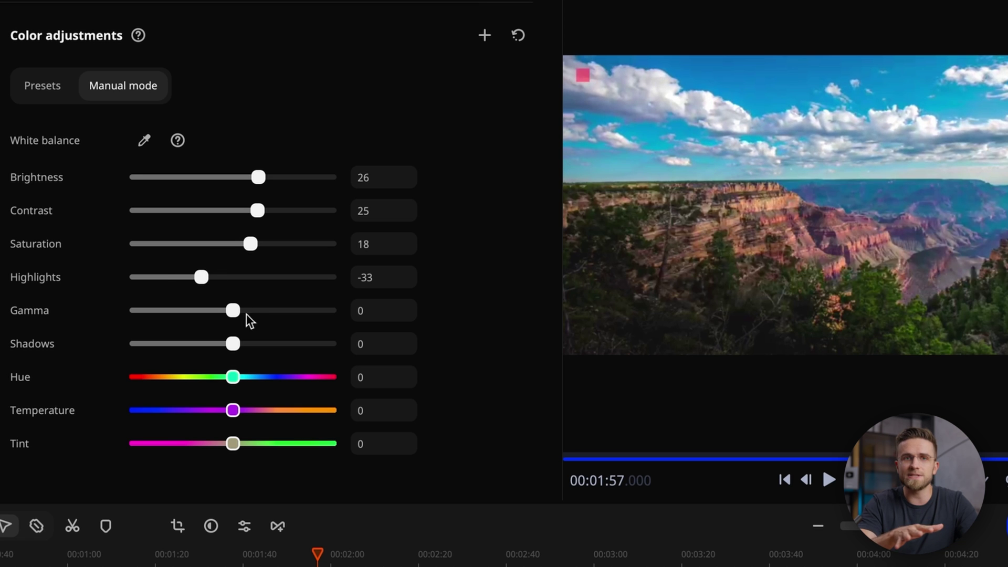
pyautogui.moveTo(234, 314)
pyautogui.mouseDown()
pyautogui.moveTo(251, 314)
pyautogui.moveTo(228, 317)
pyautogui.mouseUp()
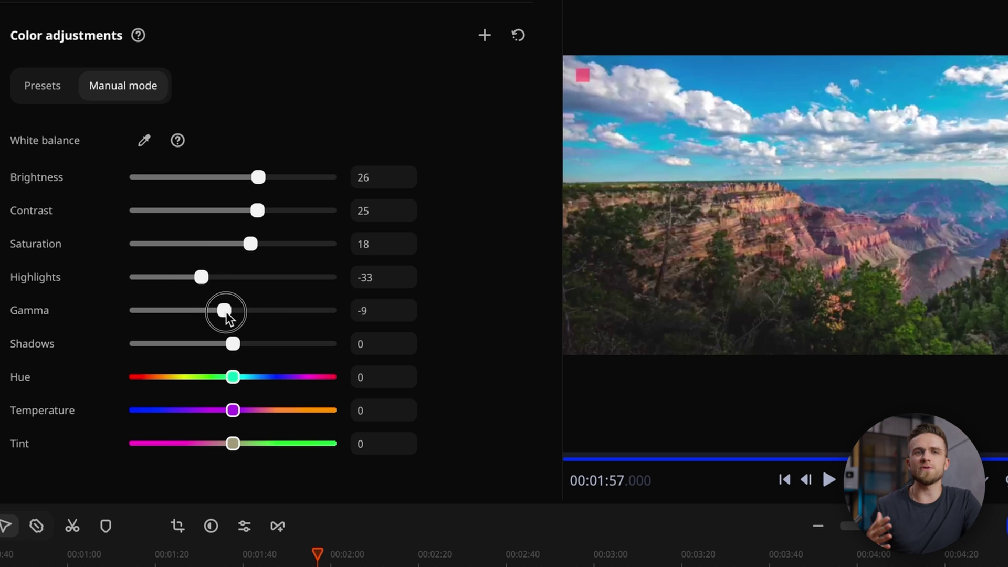
pyautogui.moveTo(236, 311); pyautogui.dragTo(233, 311)
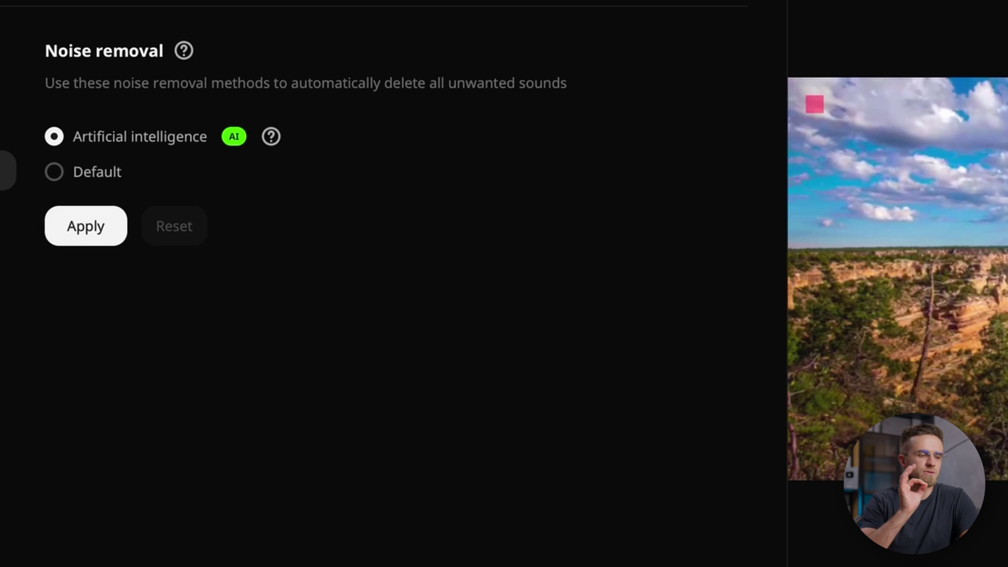
pyautogui.click(95, 218)
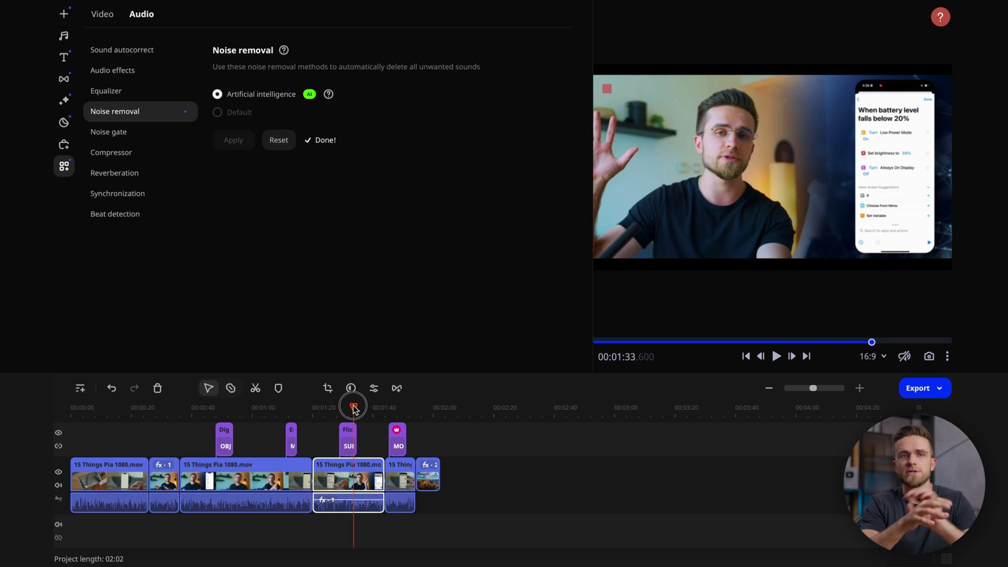
# Step: Move the playhead to 00:01:27.600, then play the project from its very beginning
pyautogui.moveTo(354, 410); pyautogui.dragTo(302, 404)
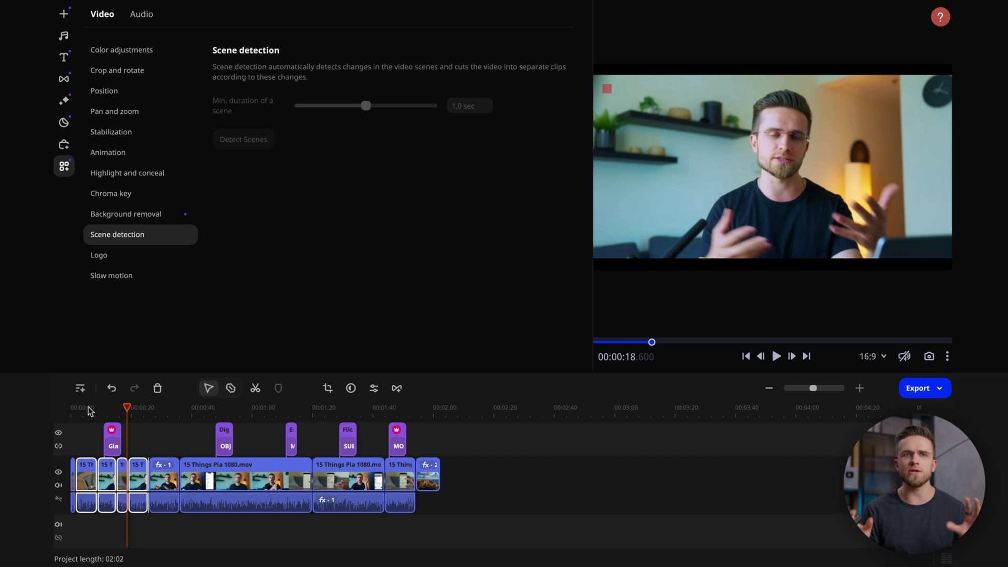
pyautogui.click(77, 410)
pyautogui.press('space')
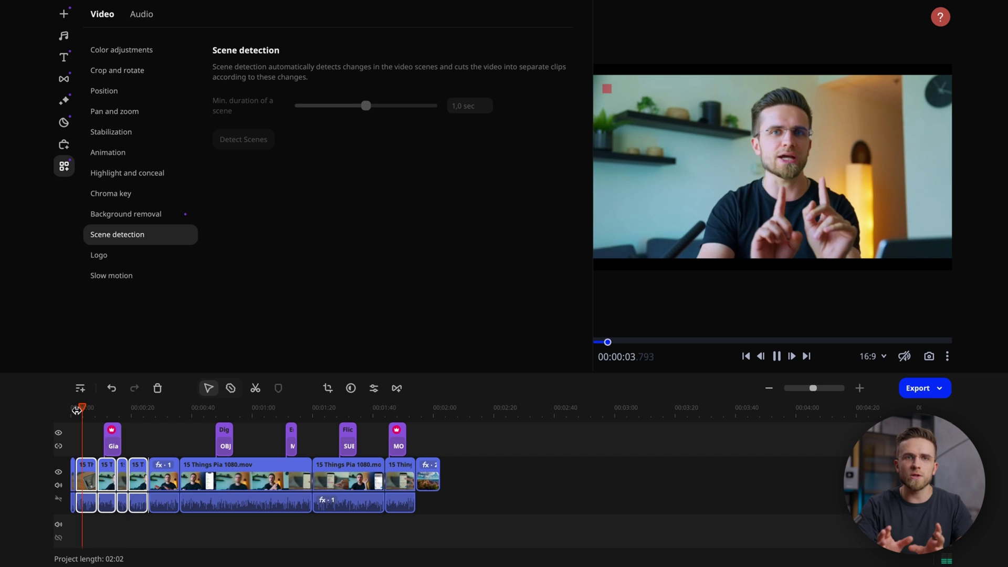
# Step: Zoom the timeline in and reach the Free stickers library showing Cake, Fire, Gift and Heart
pyautogui.scroll(2, 77, 411)
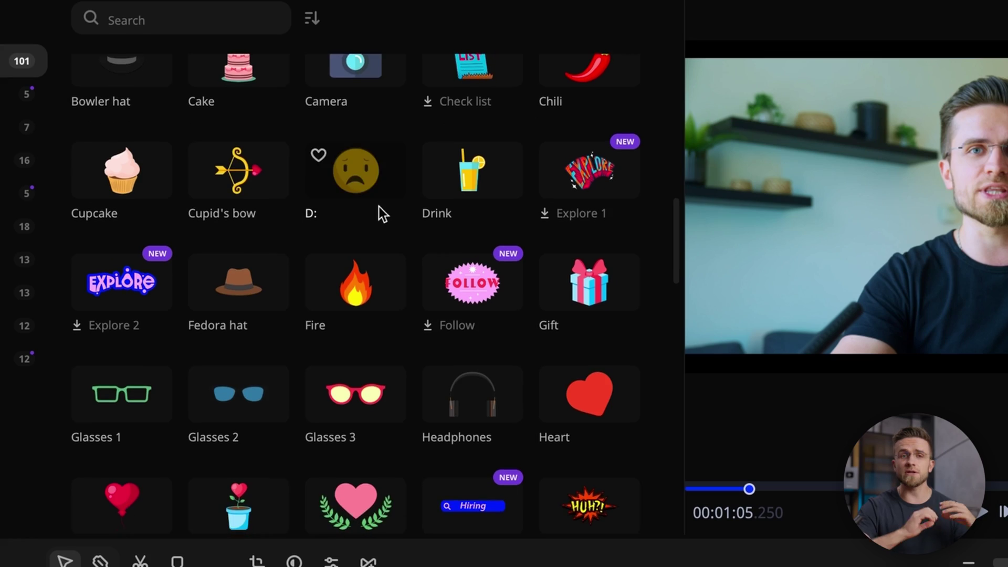
pyautogui.scroll(1, 379, 207)
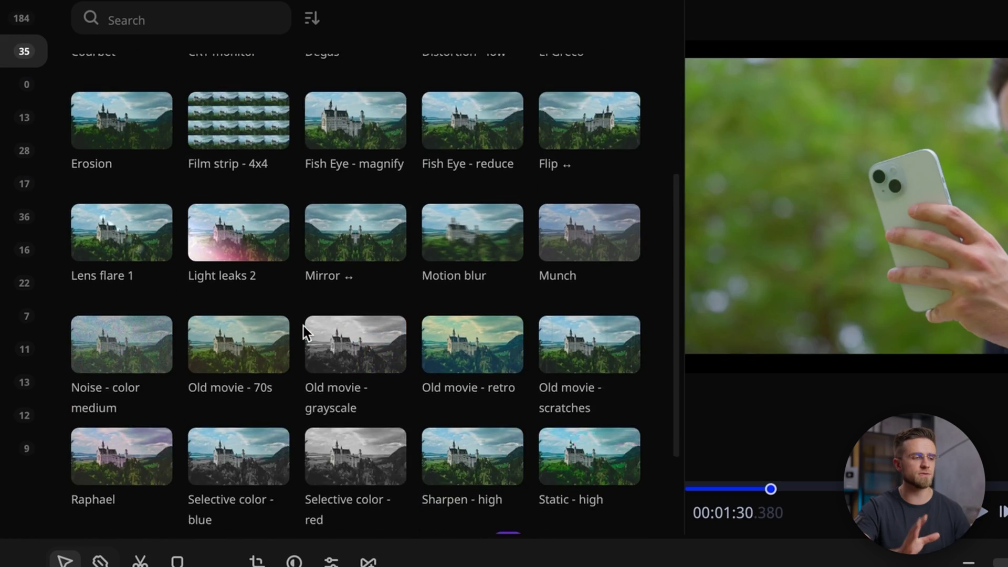
# Step: Scroll to the IT Pack's Environment 3 title and drop it onto the title track
pyautogui.scroll(-2, 304, 327)
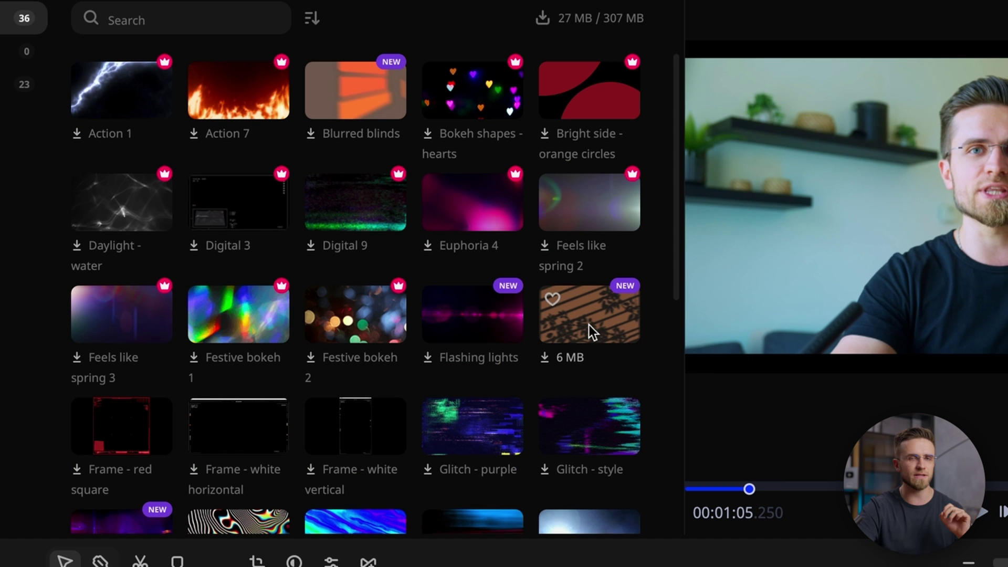
pyautogui.scroll(-1, 589, 327)
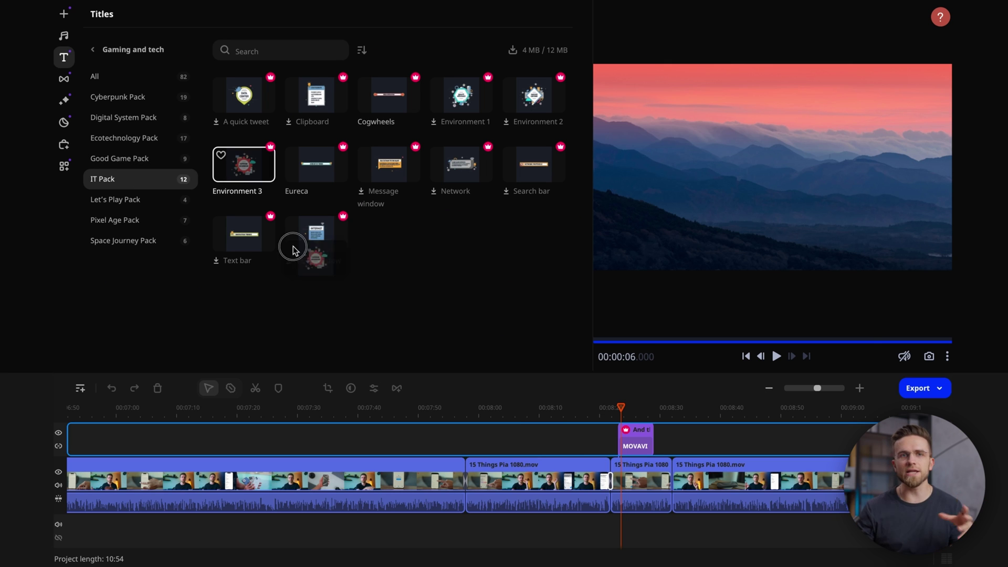
pyautogui.moveTo(252, 203); pyautogui.dragTo(609, 489)
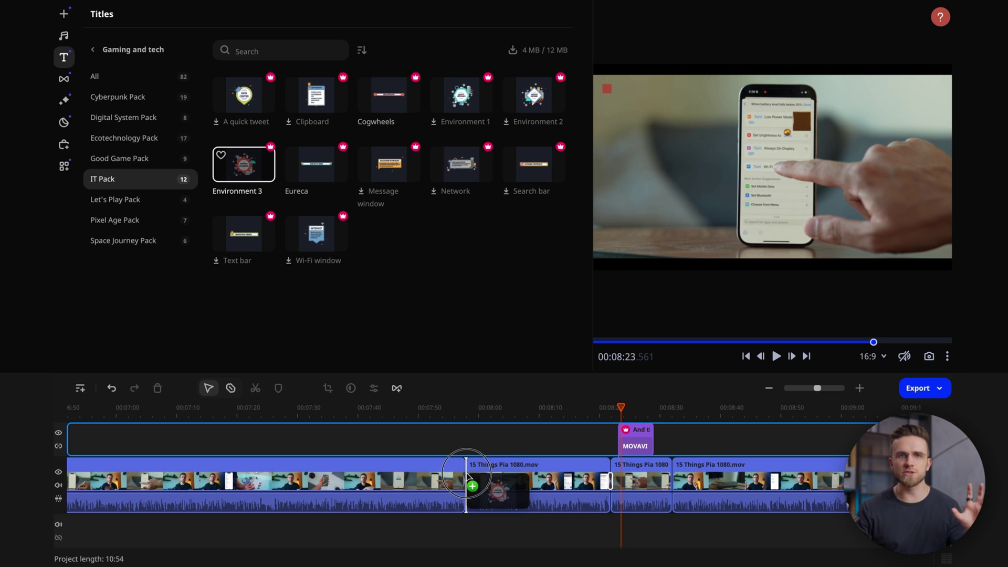
pyautogui.moveTo(456, 441); pyautogui.dragTo(457, 442)
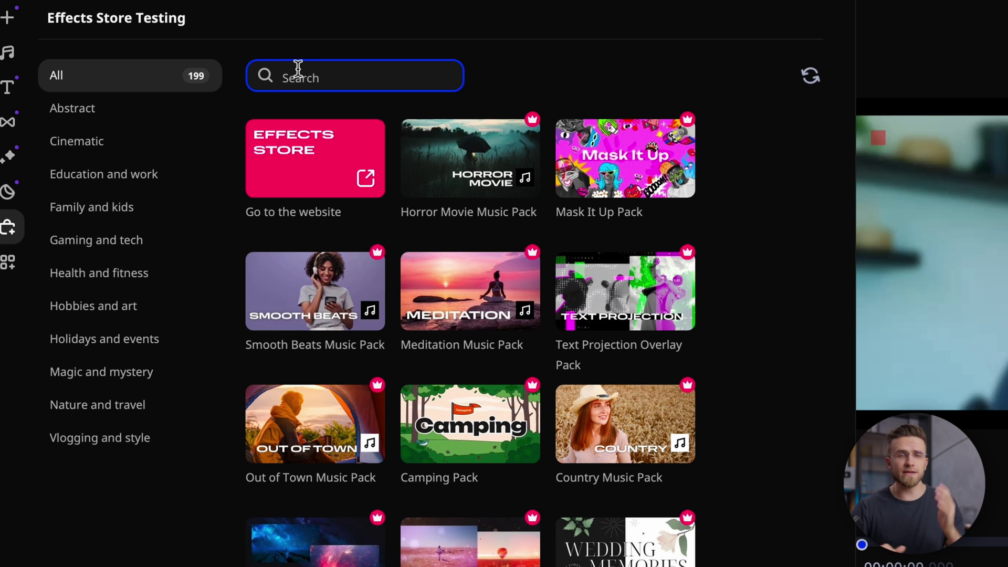
# Step: Search the Effects Store for 'neo' and open the Neon Vlog Pack's stickers
pyautogui.write('neon')
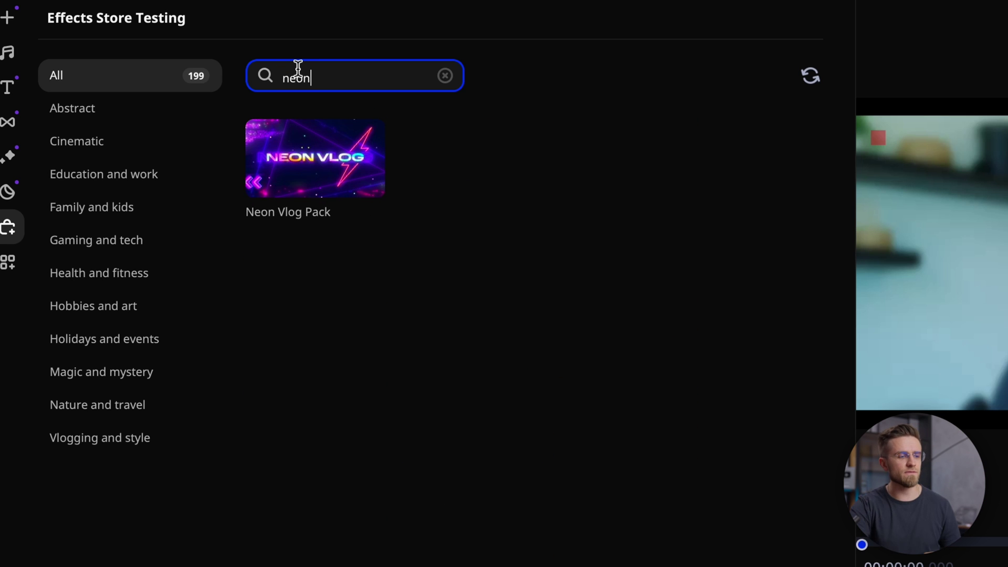
pyautogui.click(318, 153)
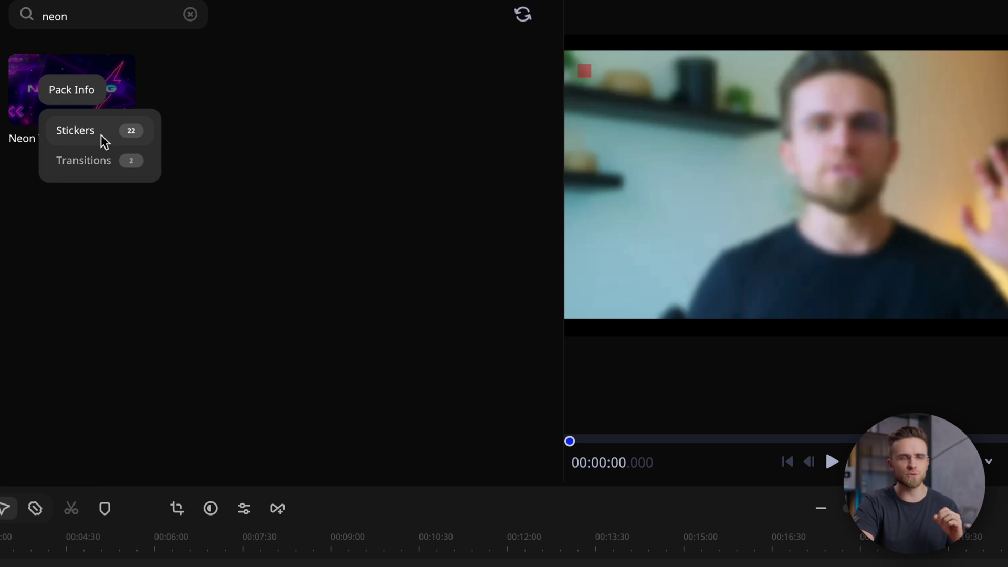
pyautogui.click(348, 209)
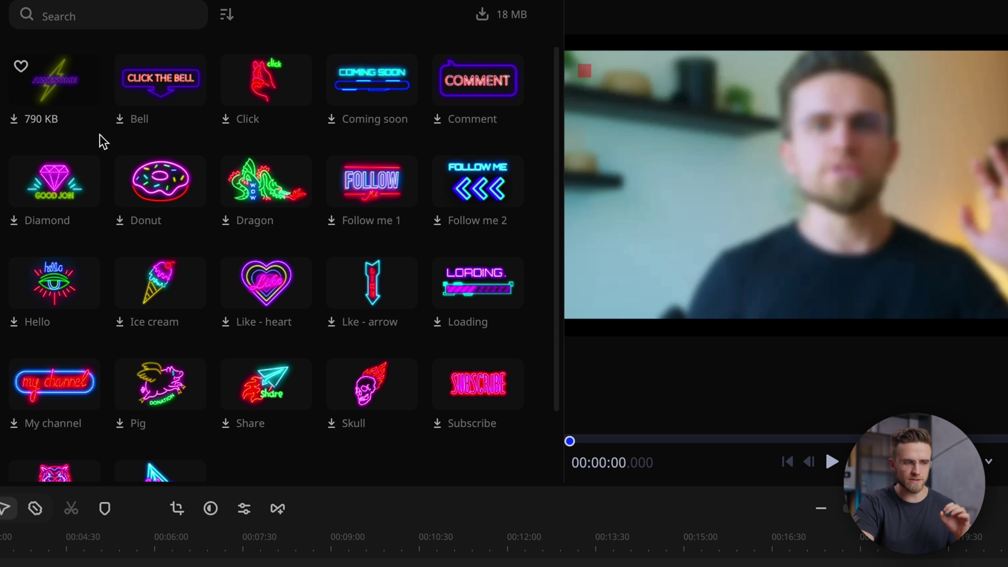
# Step: Download the Awesome, Click and Like - heart neon stickers
pyautogui.click(75, 79)
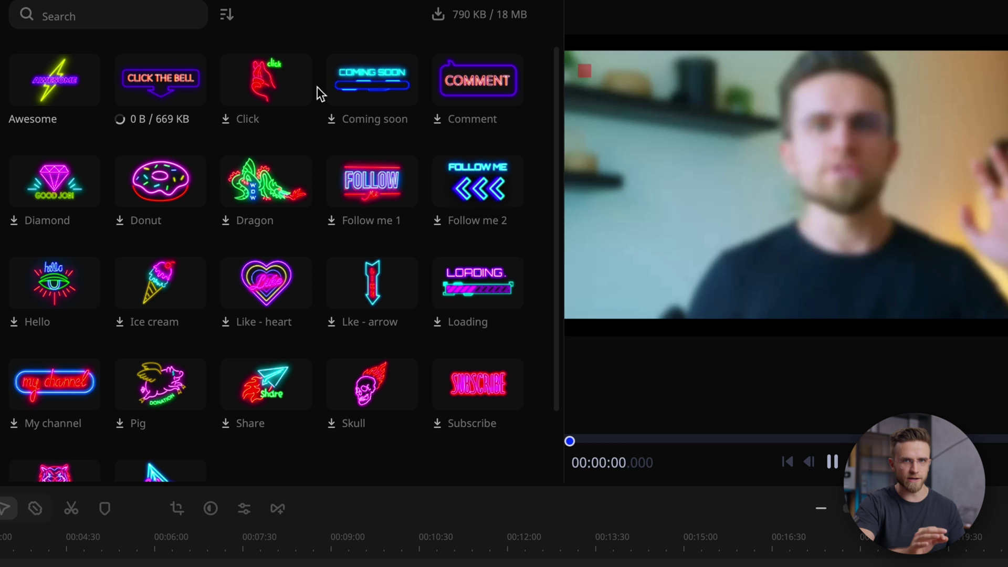
pyautogui.click(285, 84)
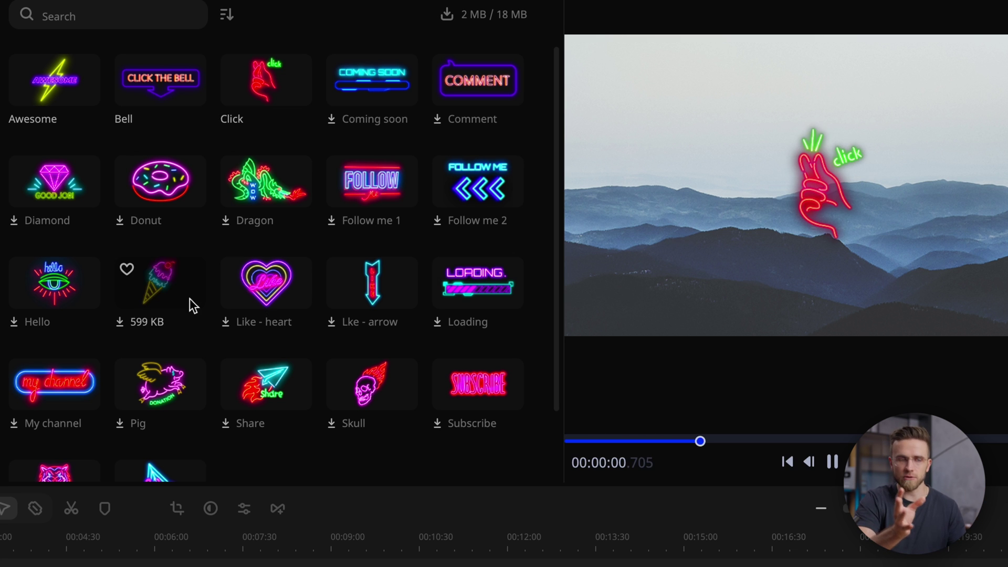
pyautogui.click(276, 292)
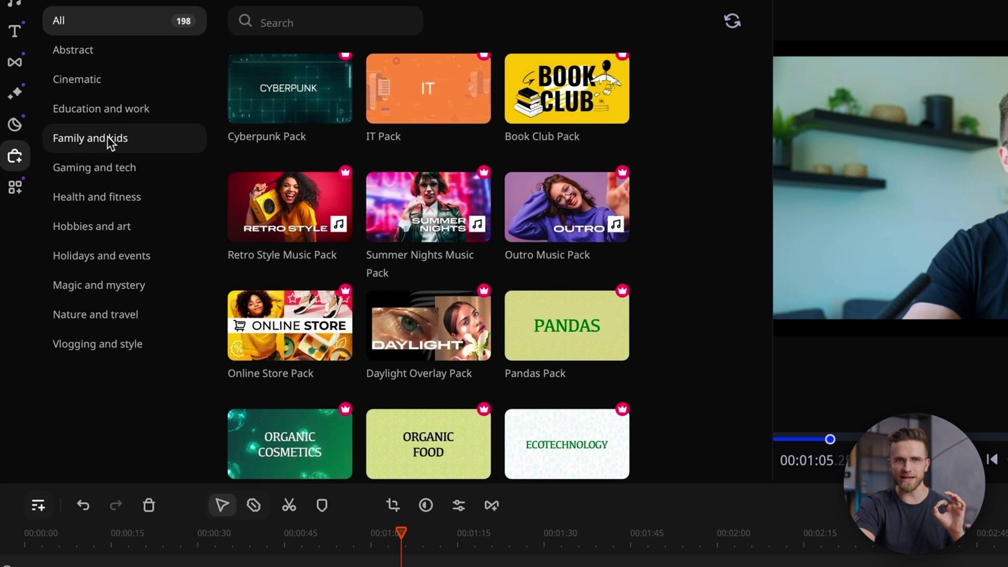
# Step: Drop the Environment 3 title onto the title track near 07:54
pyautogui.scroll(-12, 310, 246)
pyautogui.scroll(-6, 308, 250)
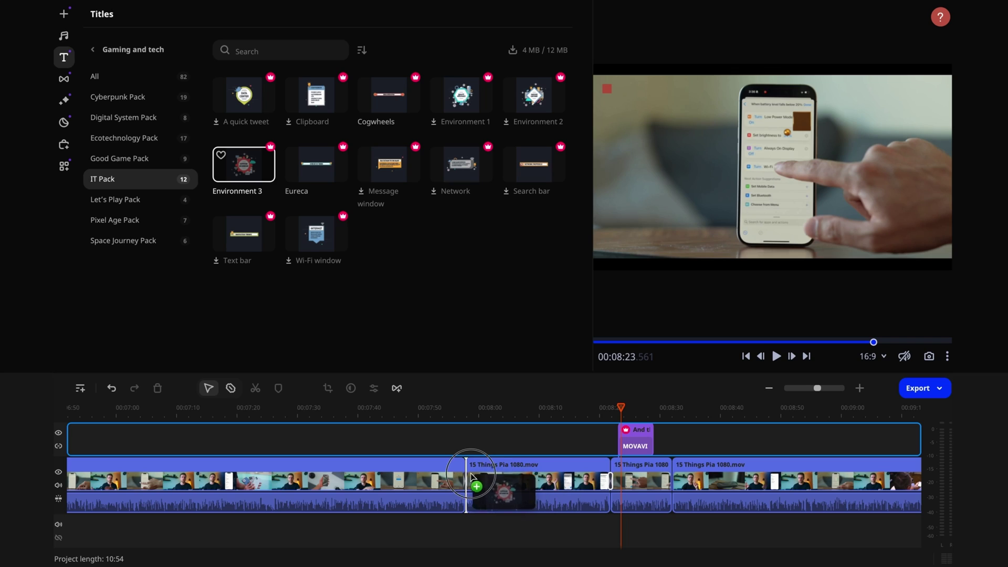
pyautogui.moveTo(455, 441); pyautogui.dragTo(458, 440)
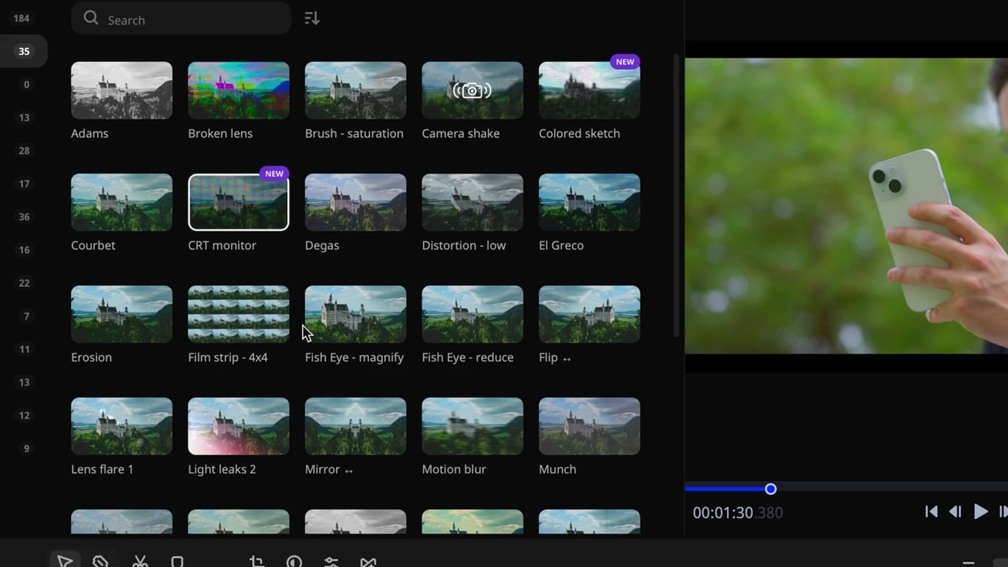
# Step: Position the MOVAVI title's tracking frame over the phone in the player
pyautogui.scroll(-4, 303, 329)
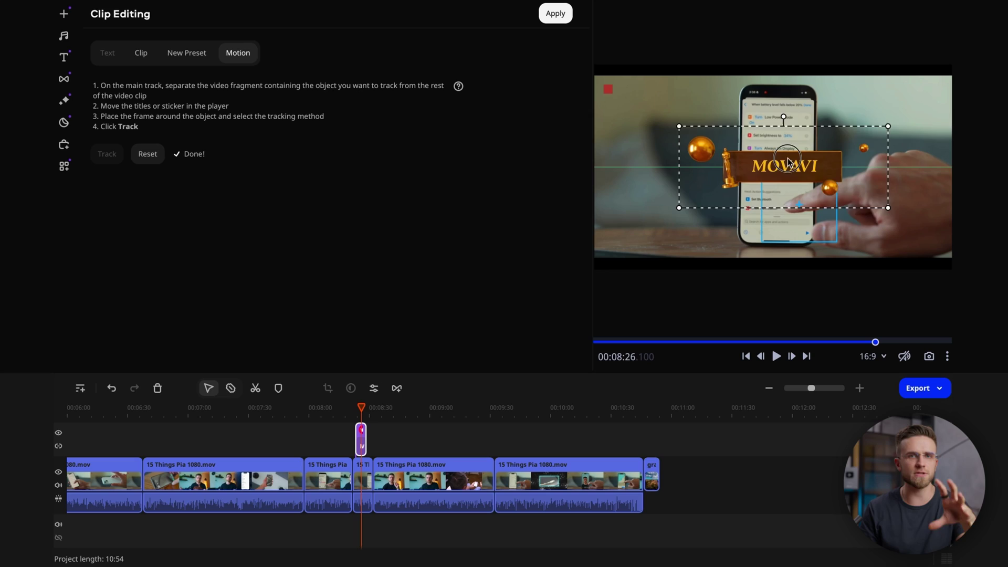
pyautogui.moveTo(788, 162); pyautogui.dragTo(801, 140)
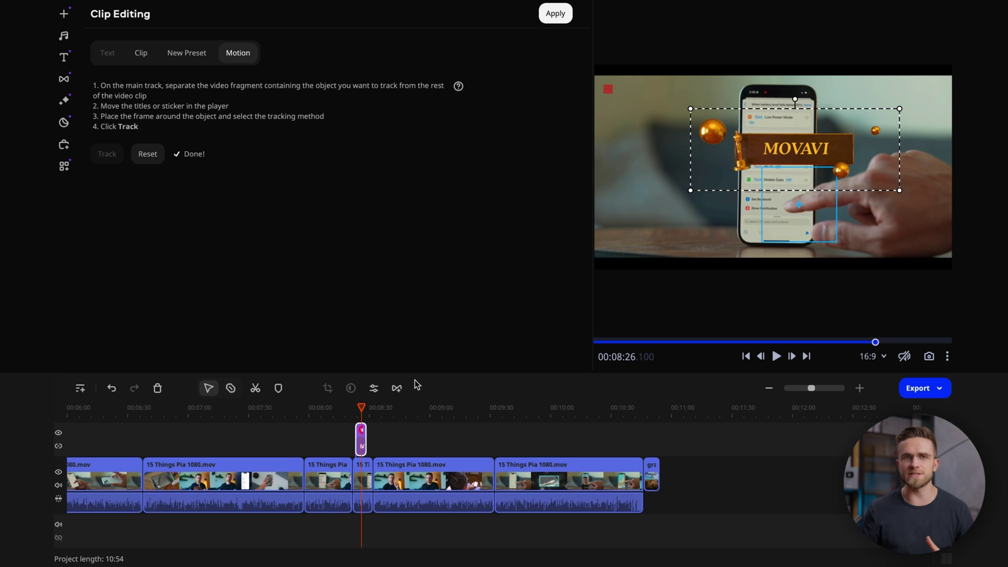
# Step: Rewind the playhead to just before the tracked MOVAVI title and play the preview to check its motion
pyautogui.moveTo(361, 410); pyautogui.dragTo(355, 413)
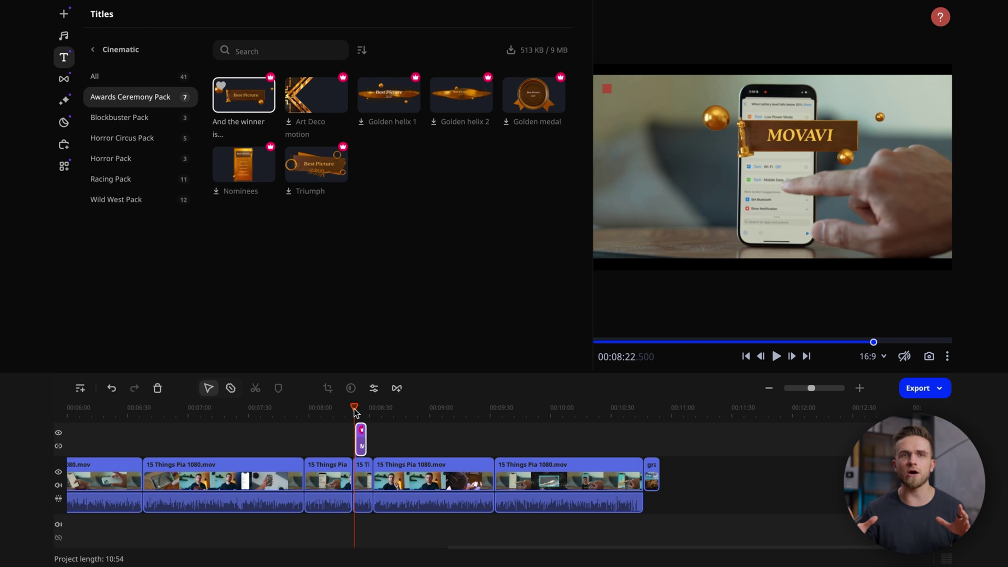
pyautogui.press('space')
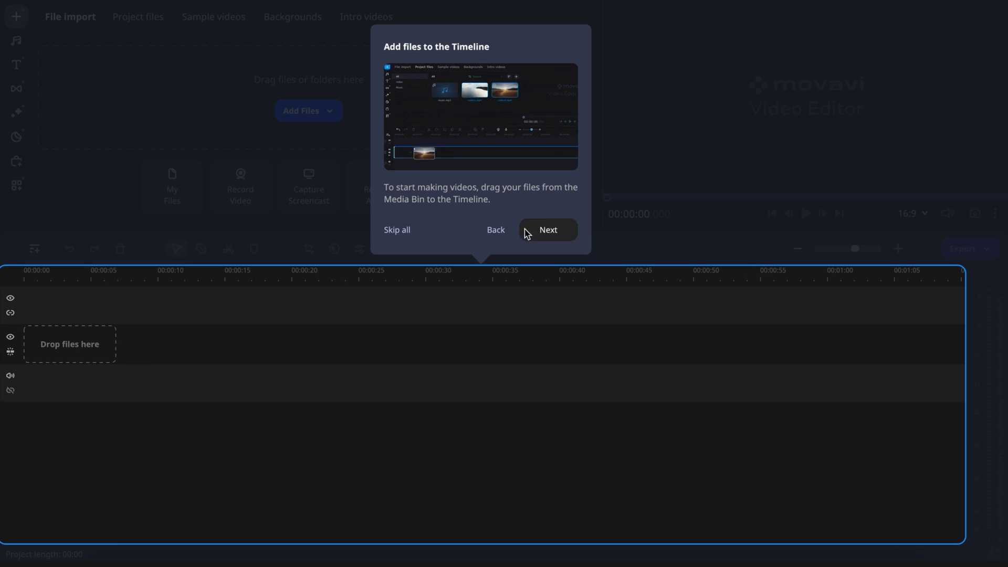
# Step: Move past the onboarding tip and browse the Abstract titles category
pyautogui.click(531, 231)
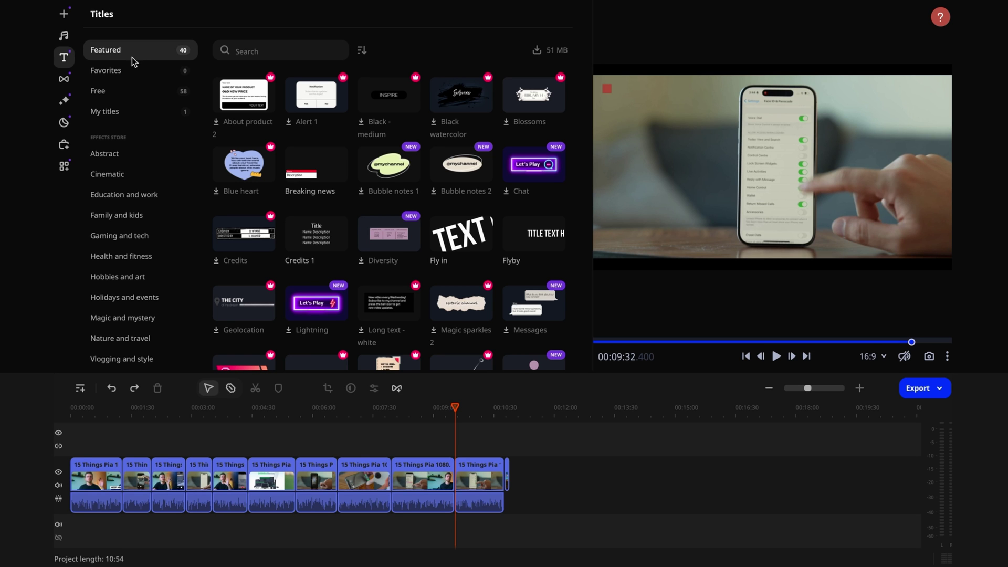
pyautogui.click(122, 153)
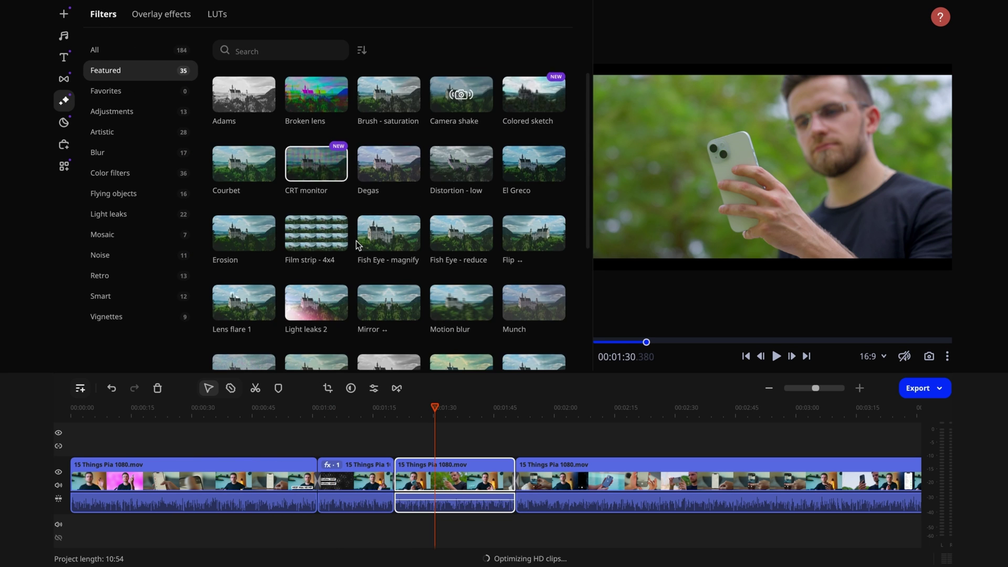
pyautogui.scroll(-3, 355, 243)
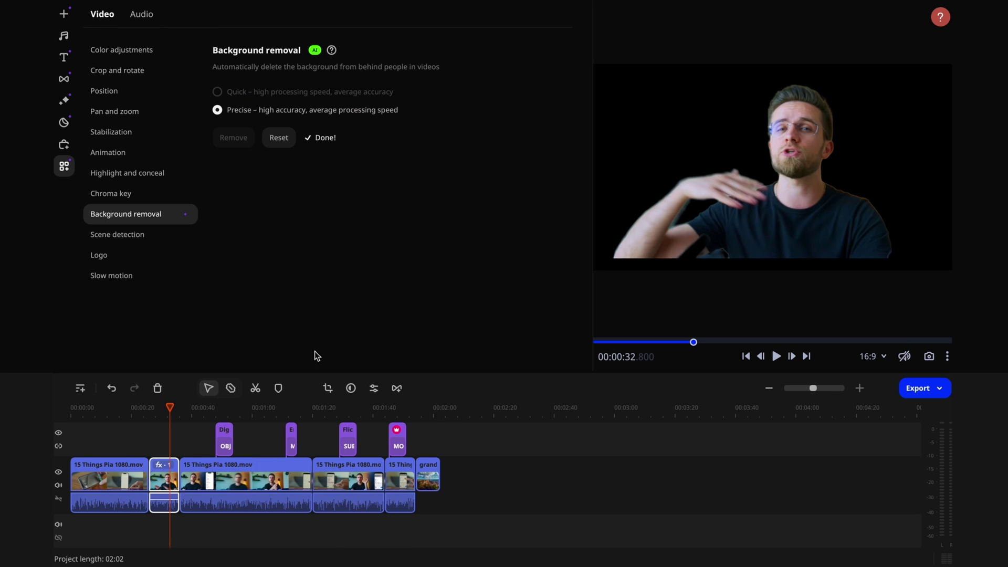